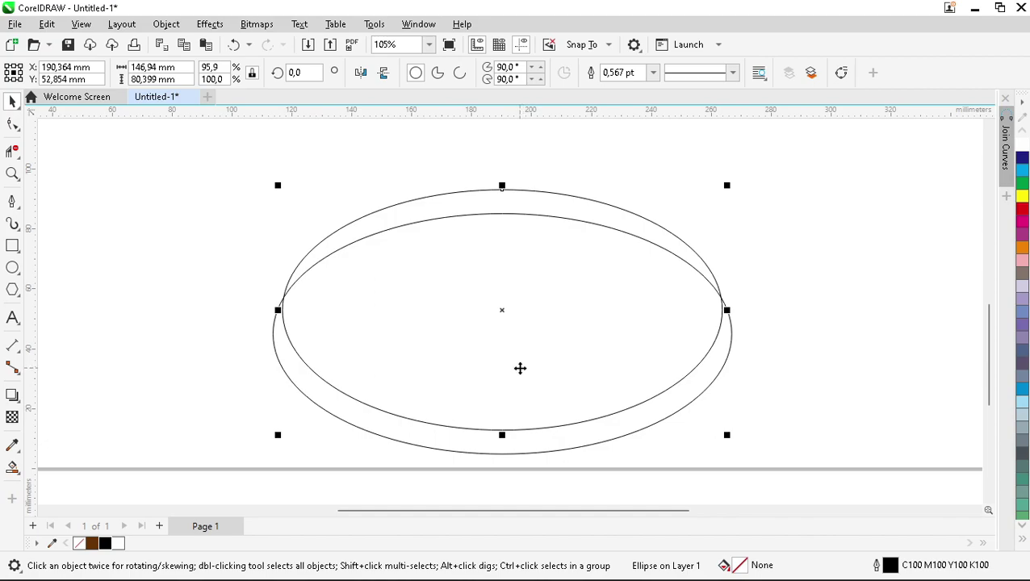
# Duplicate the upper large ellipse upward and resize the copy to about 99 mm wide and 61.7 mm high.
pyautogui.moveTo(520, 369); pyautogui.dragTo(535, 320)
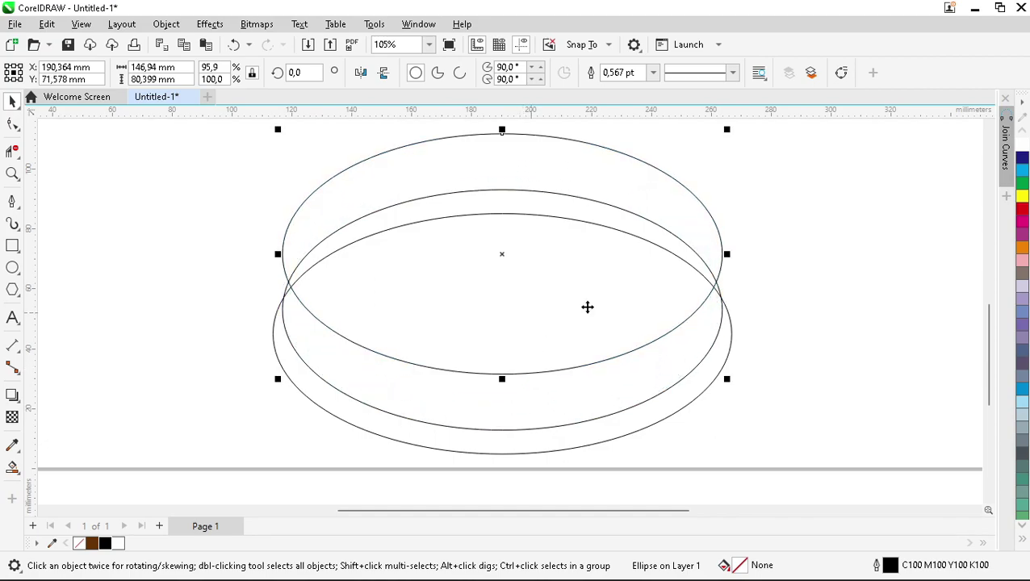
pyautogui.moveTo(727, 255); pyautogui.dragTo(651, 249)
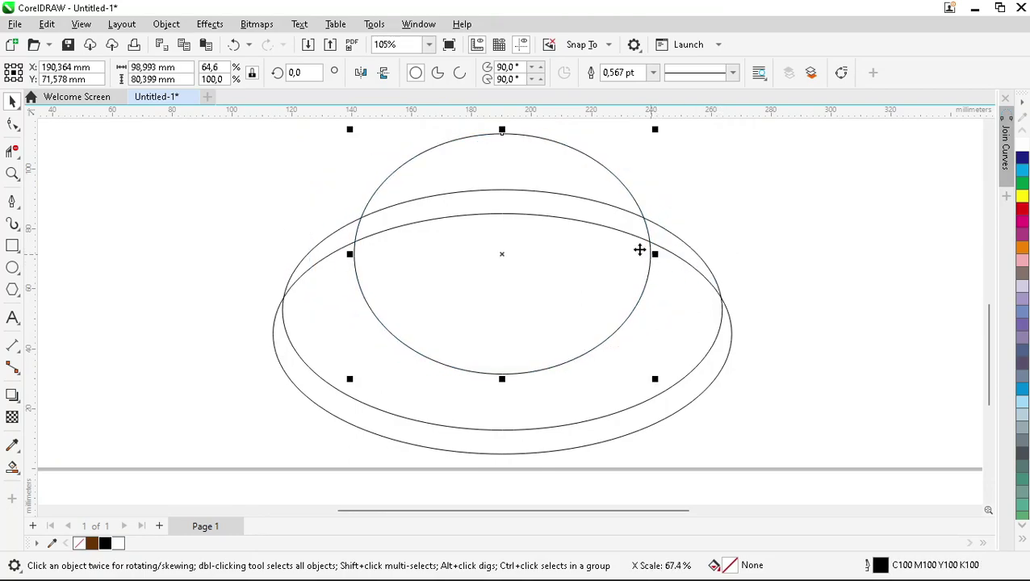
pyautogui.moveTo(502, 130); pyautogui.dragTo(503, 189)
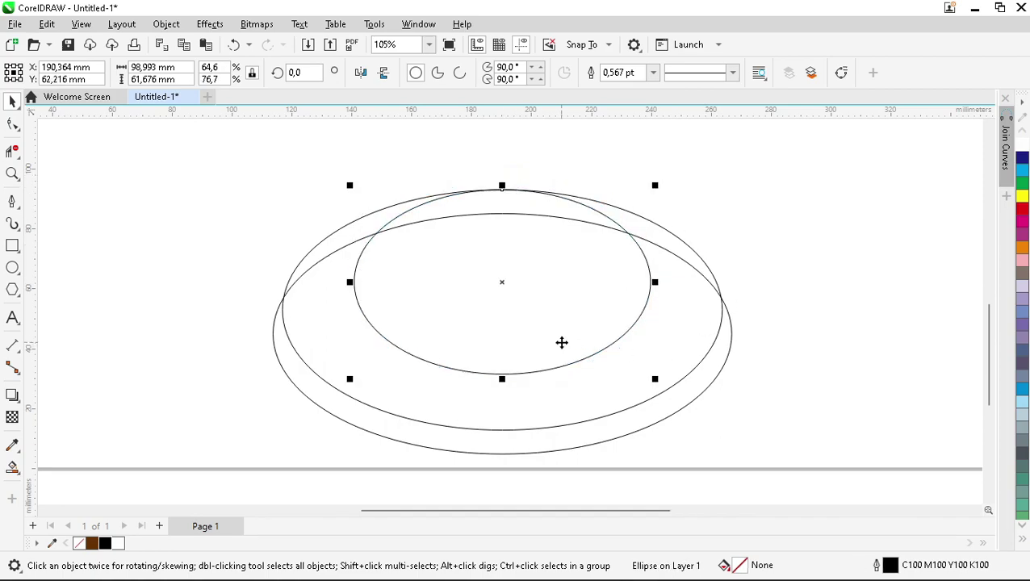
# Duplicate the small ellipse slightly higher and resize the copy to about 95.8 mm wide and 58.6 mm high.
pyautogui.scroll(1, 562, 343)
pyautogui.moveTo(522, 333)
pyautogui.mouseDown()
pyautogui.moveTo(525, 358)
pyautogui.moveTo(513, 350)
pyautogui.moveTo(516, 321)
pyautogui.mouseUp()
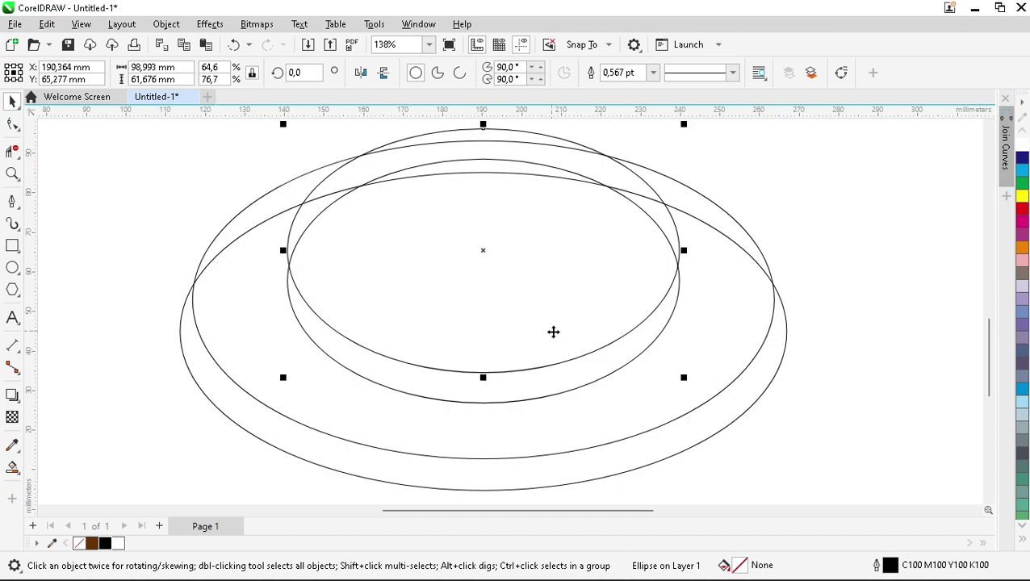
pyautogui.scroll(2, 522, 316)
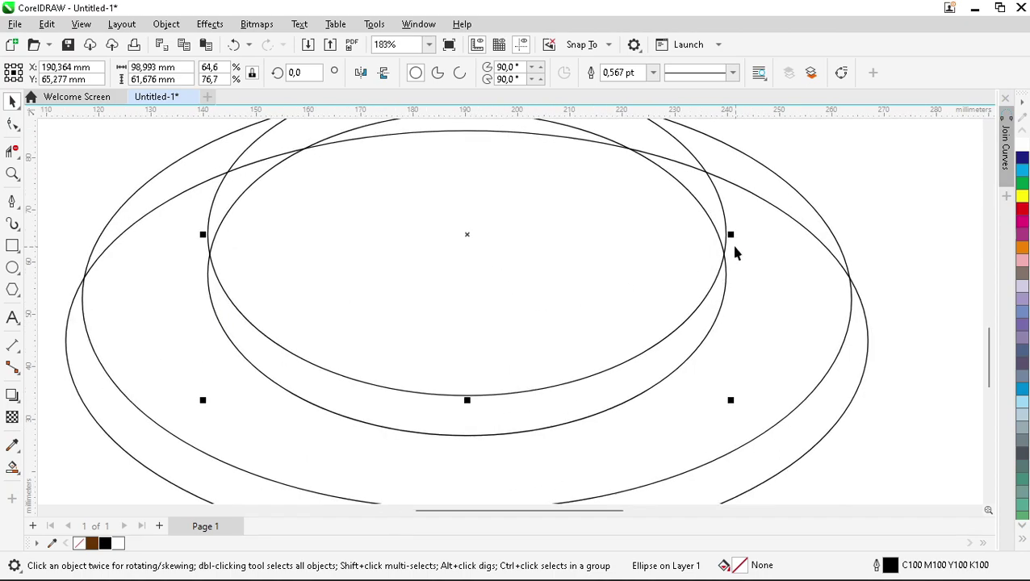
pyautogui.moveTo(732, 236); pyautogui.dragTo(719, 230)
pyautogui.scroll(-2, 559, 301)
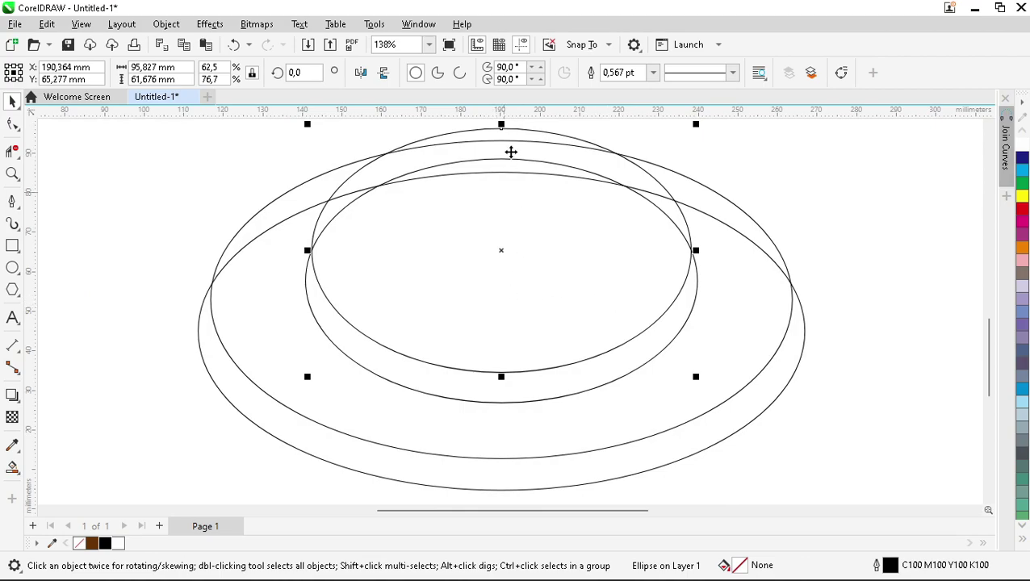
pyautogui.moveTo(501, 126); pyautogui.dragTo(502, 139)
pyautogui.moveTo(502, 305); pyautogui.dragTo(502, 312)
pyautogui.scroll(-1, 456, 325)
pyautogui.scroll(-1, 764, 225)
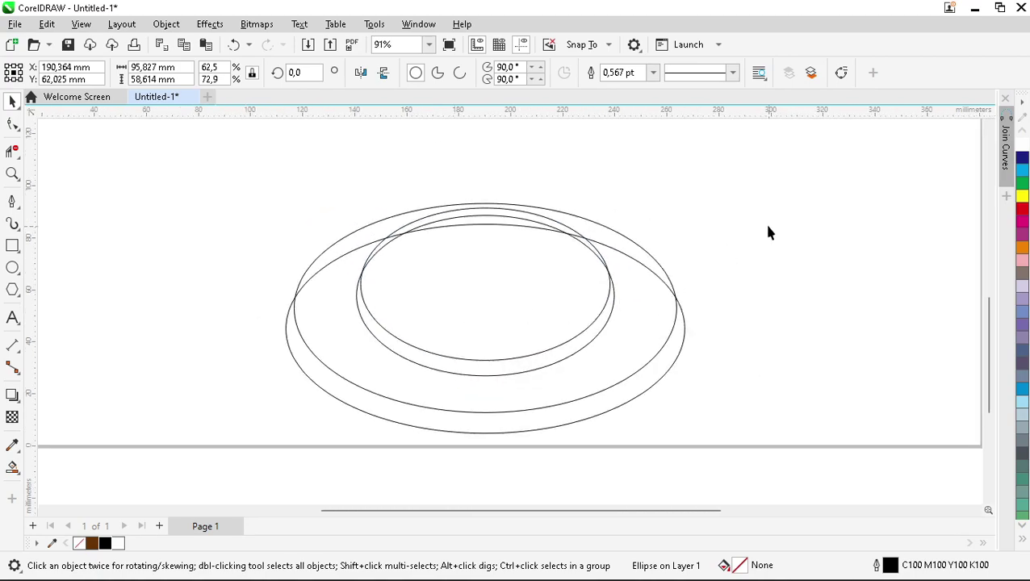
pyautogui.click(747, 230)
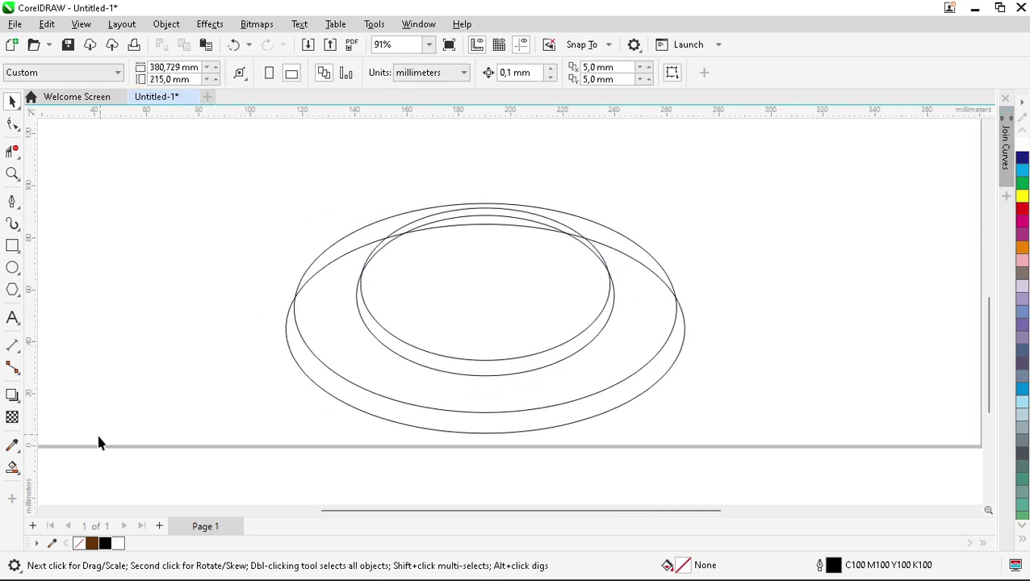
# Smart-fill the lower crescents between the large ellipses and between the small ellipses with blue-gray and no outline.
pyautogui.click(13, 467)
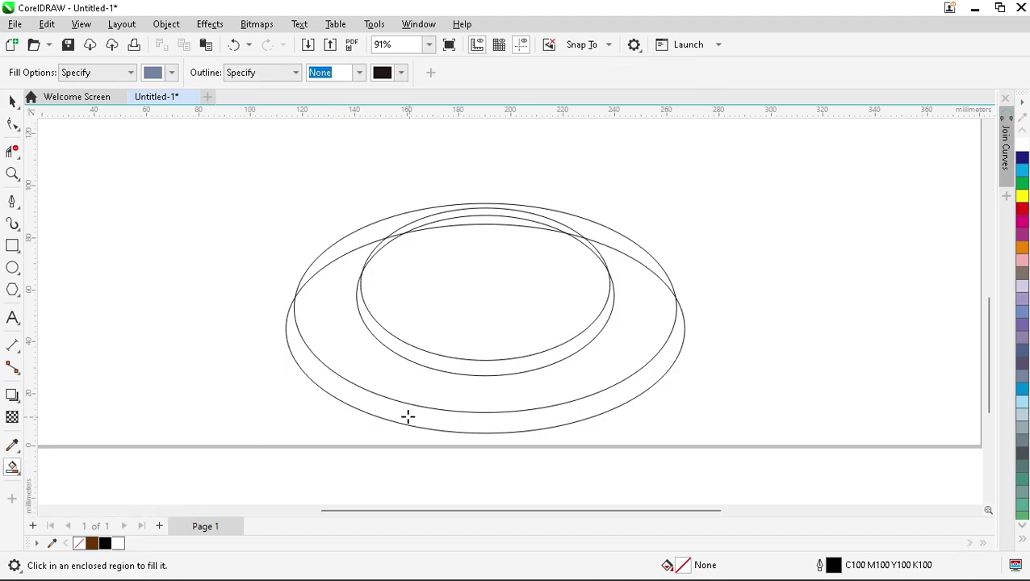
pyautogui.click(406, 415)
pyautogui.click(421, 356)
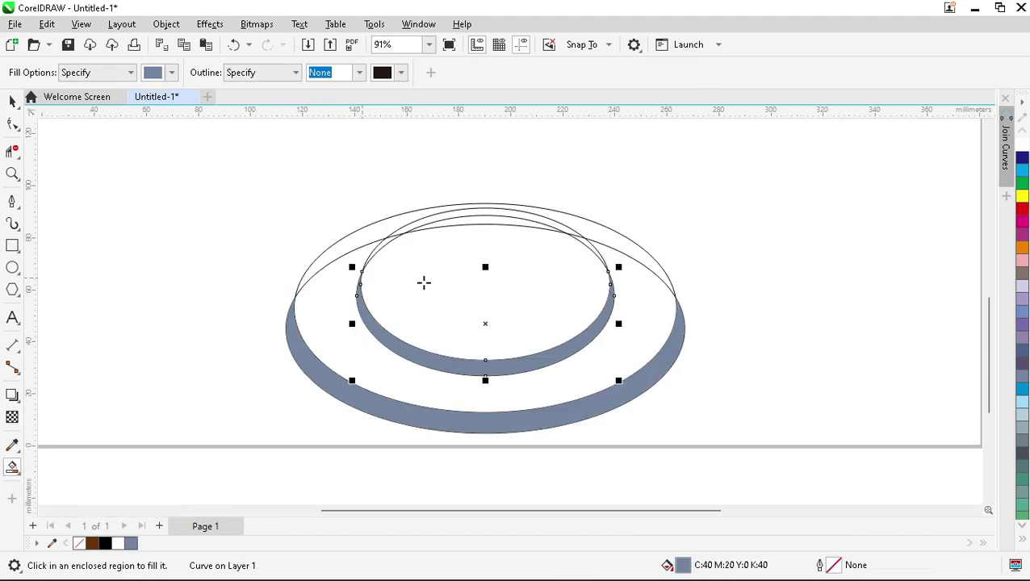
# Delete both large outline ellipses and the upper small ellipse, keeping the filled crescents and the lower small ellipse.
pyautogui.scroll(-1, 545, 280)
pyautogui.scroll(3, 515, 291)
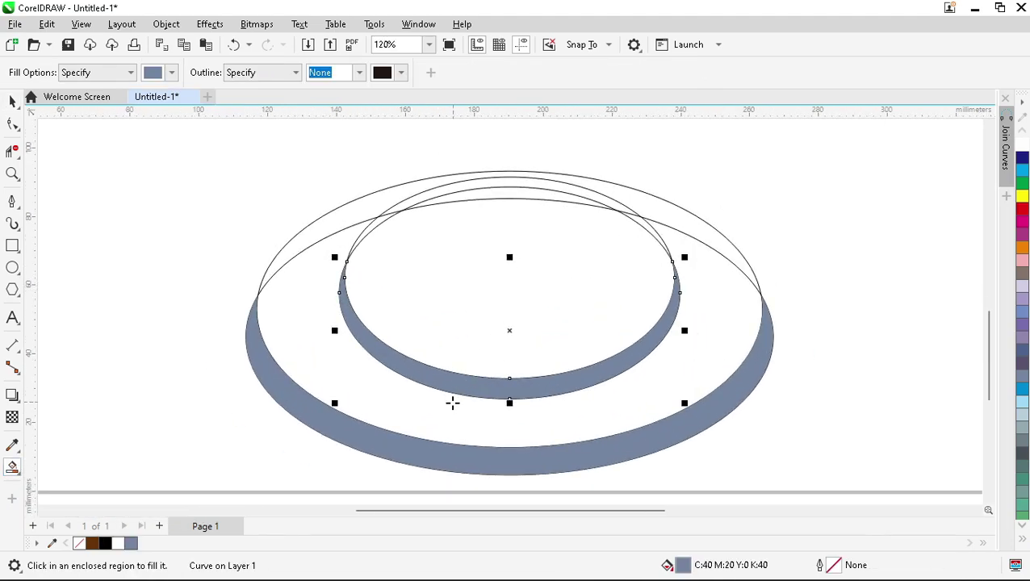
pyautogui.press('space')
pyautogui.click(446, 413)
pyautogui.press('Delete')
pyautogui.click(446, 412)
pyautogui.press('Delete')
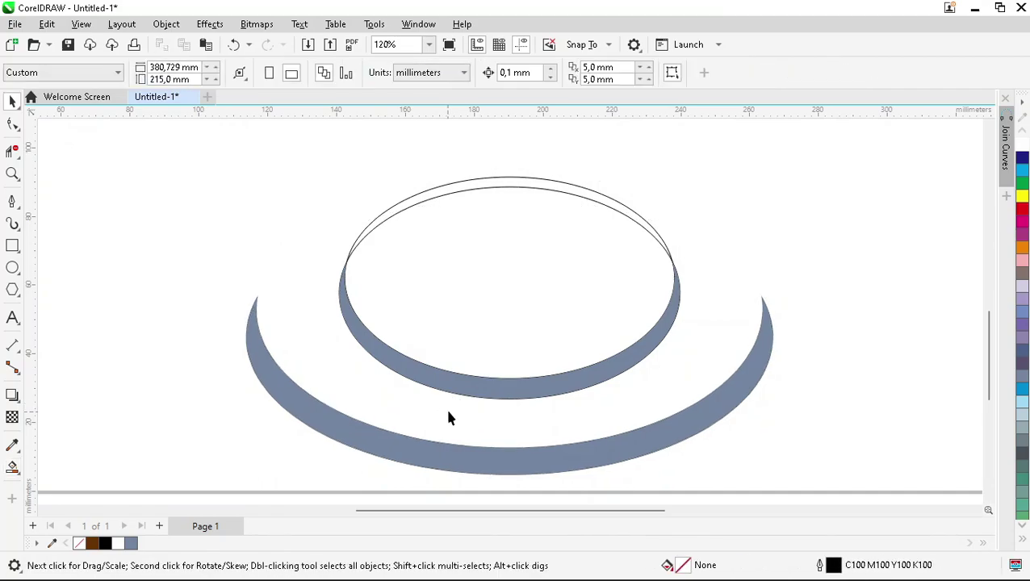
pyautogui.click(502, 275)
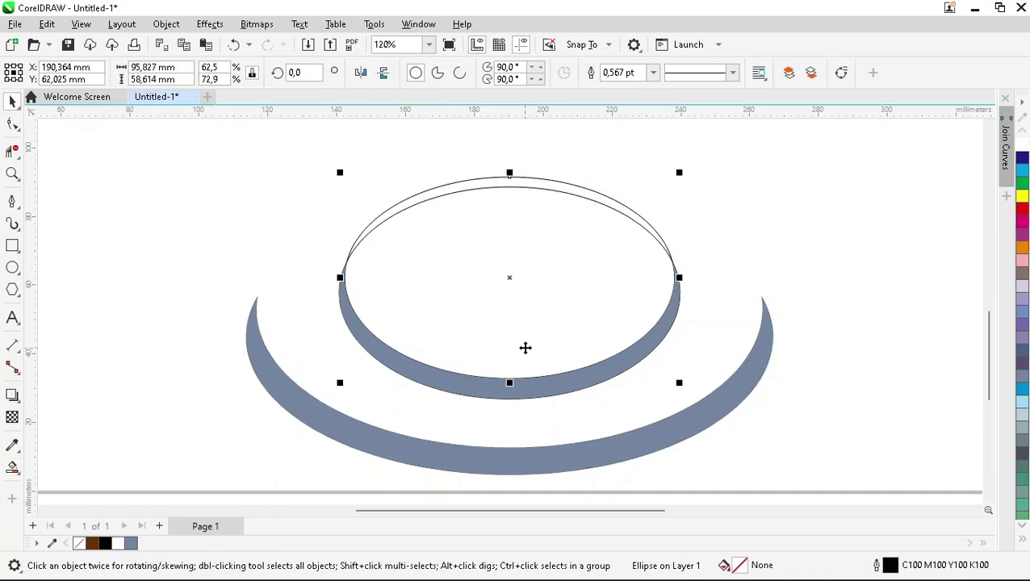
pyautogui.scroll(2, 526, 348)
pyautogui.press('Delete')
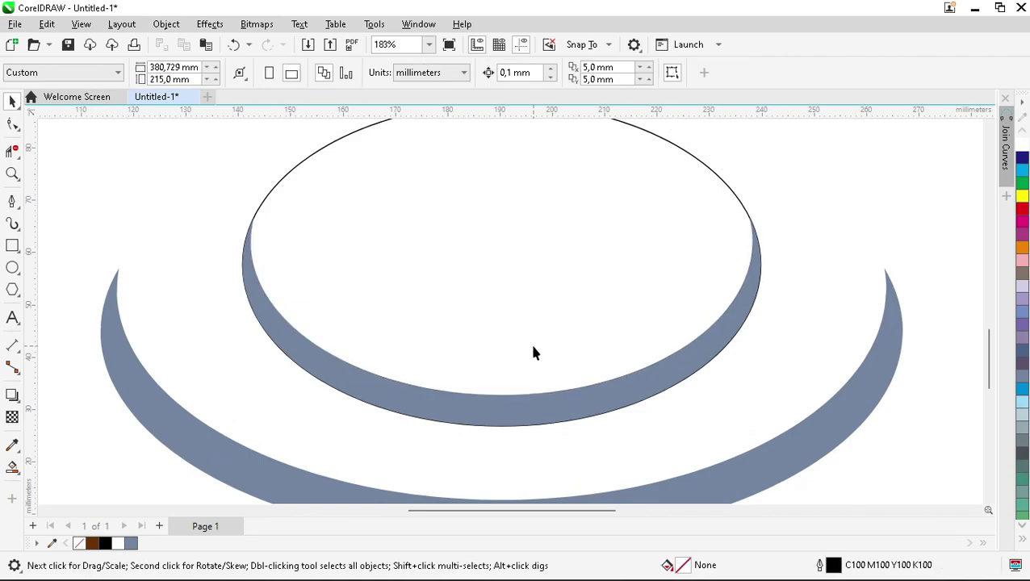
# Move the remaining outlined ellipse straight up above the small crescent, to a vertical position of about 74.5 mm.
pyautogui.click(531, 338)
pyautogui.scroll(-3, 524, 347)
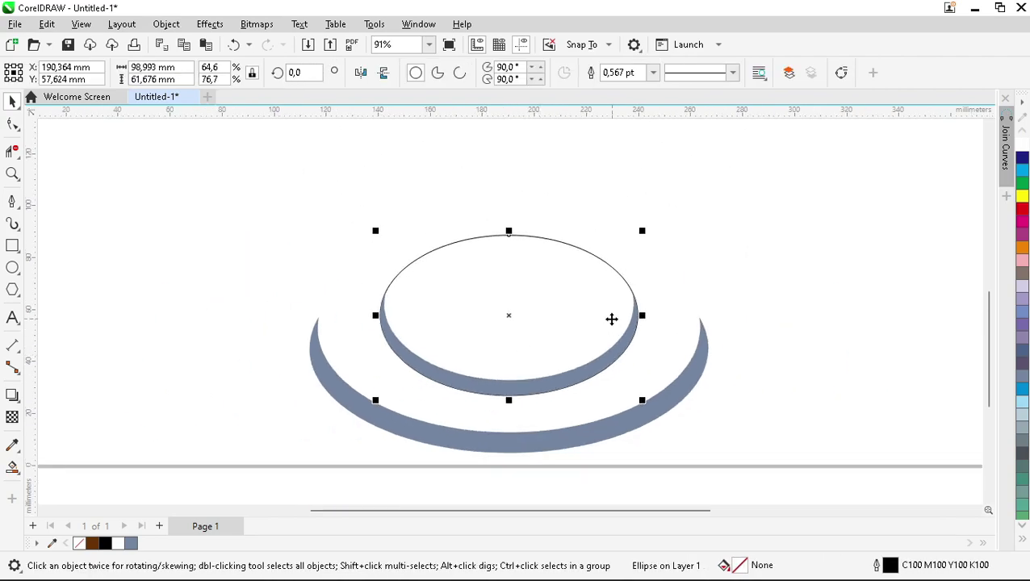
pyautogui.moveTo(548, 357); pyautogui.dragTo(547, 313)
pyautogui.scroll(-4, 451, 393)
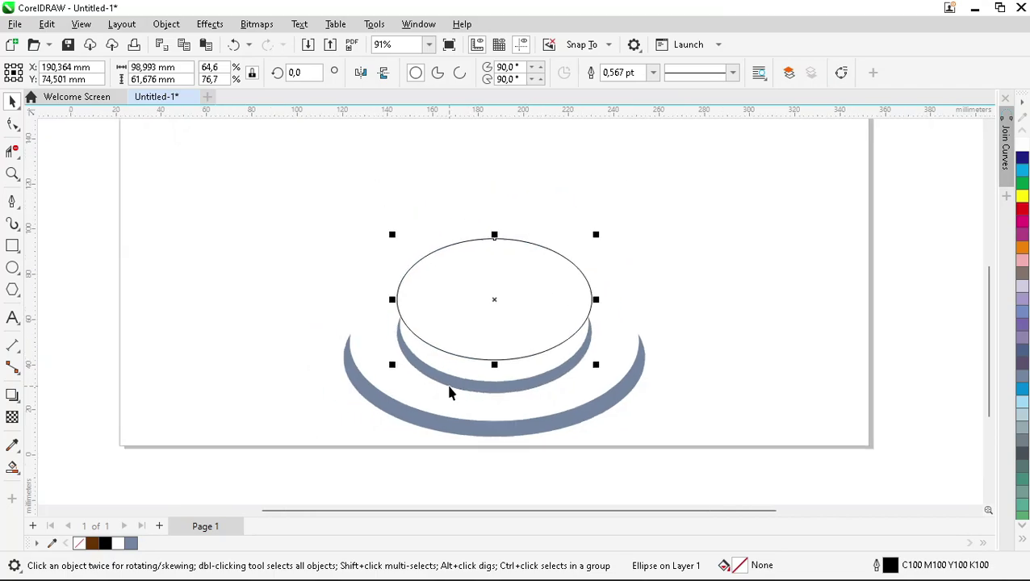
# Stretch the outlined ellipse upward to about 150.4 mm high and widen it symmetrically to about 111.9 mm.
pyautogui.scroll(2, 488, 295)
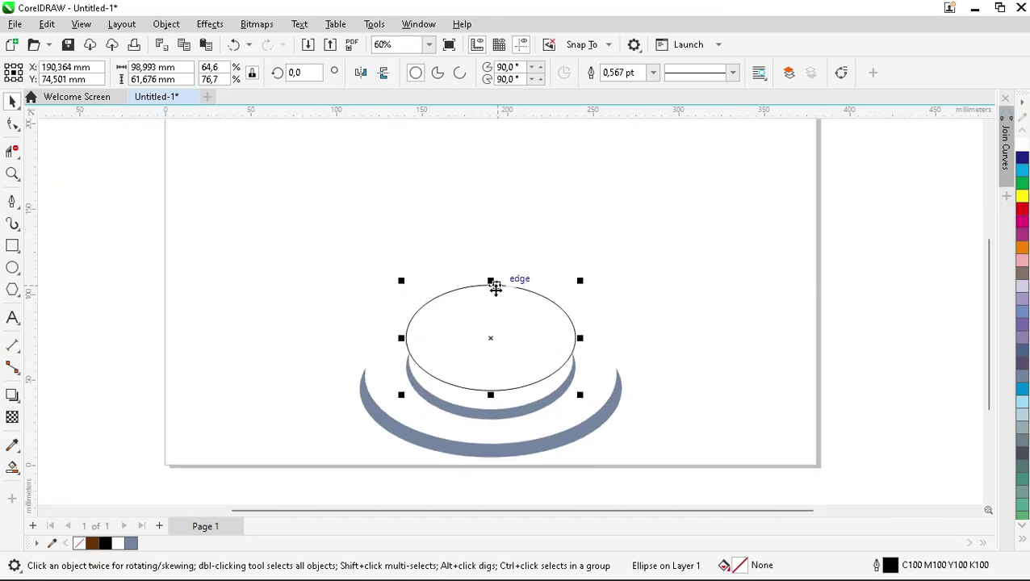
pyautogui.scroll(-2, 494, 290)
pyautogui.moveTo(492, 288); pyautogui.dragTo(541, 175)
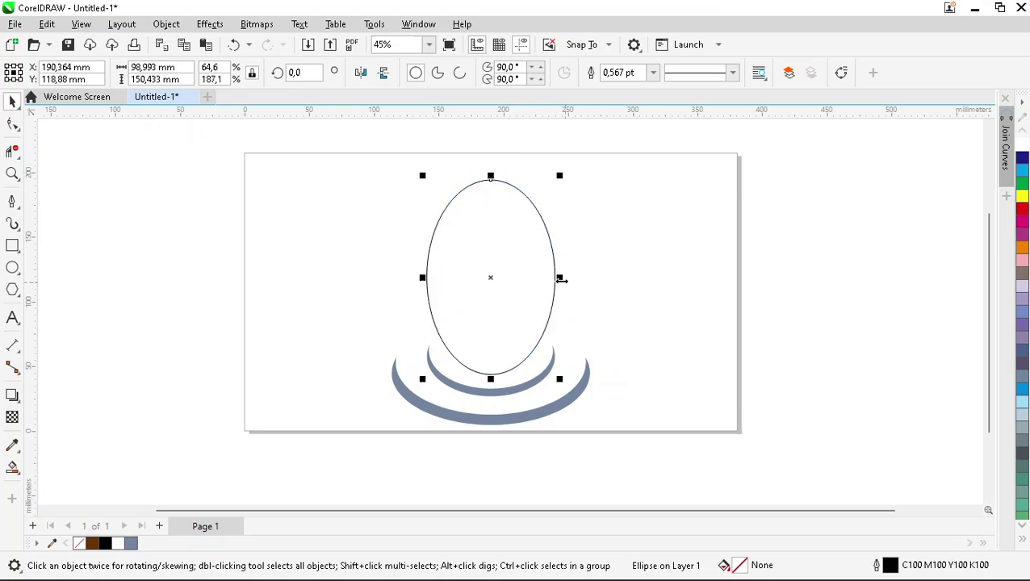
pyautogui.scroll(1, 538, 298)
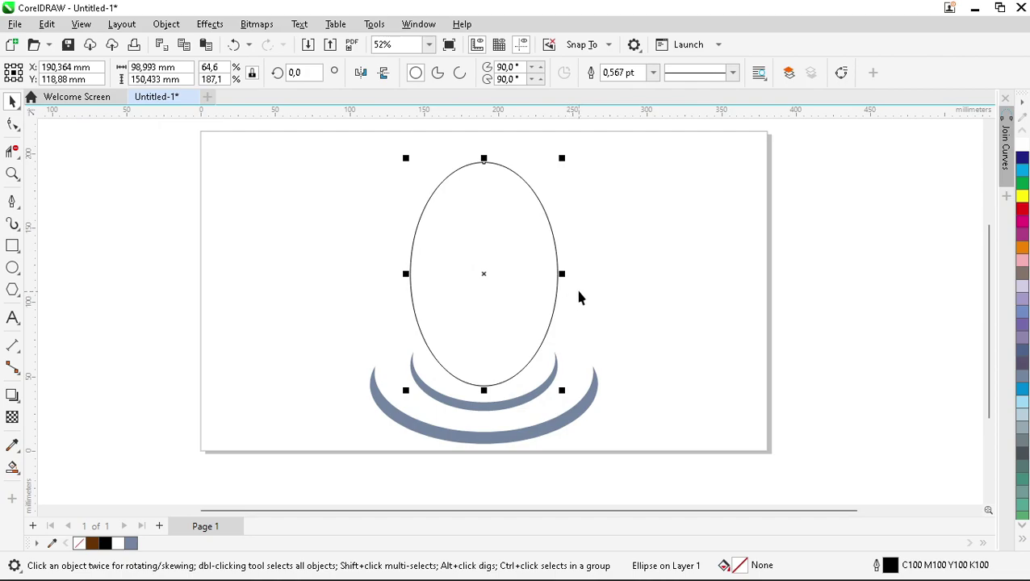
pyautogui.moveTo(562, 274)
pyautogui.mouseDown()
pyautogui.moveTo(581, 274)
pyautogui.moveTo(572, 274)
pyautogui.mouseUp()
pyautogui.click(674, 286)
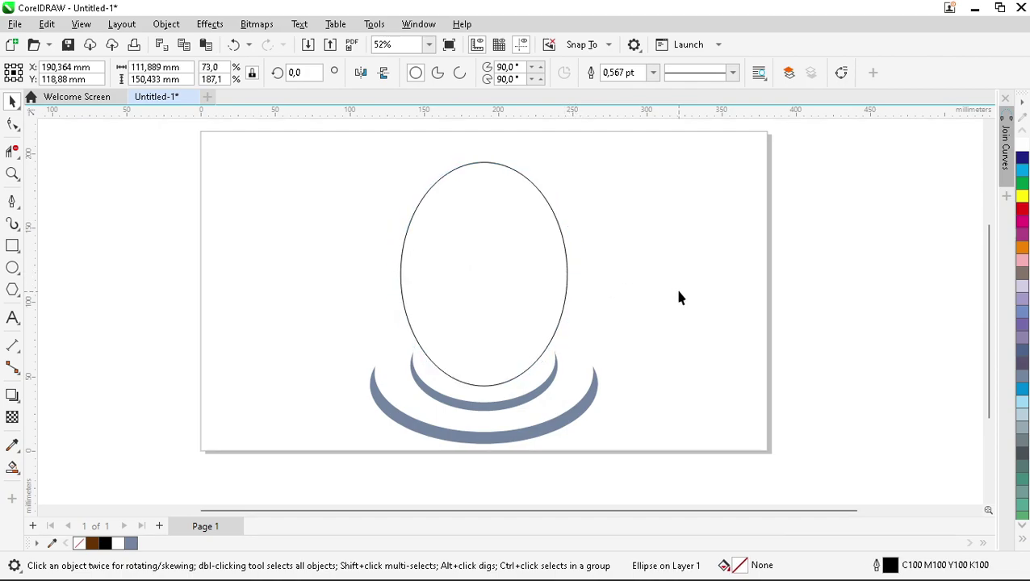
# Create a copy of the tall ellipse flattened about its center to about 40.7 mm high at the same width.
pyautogui.scroll(2, 479, 289)
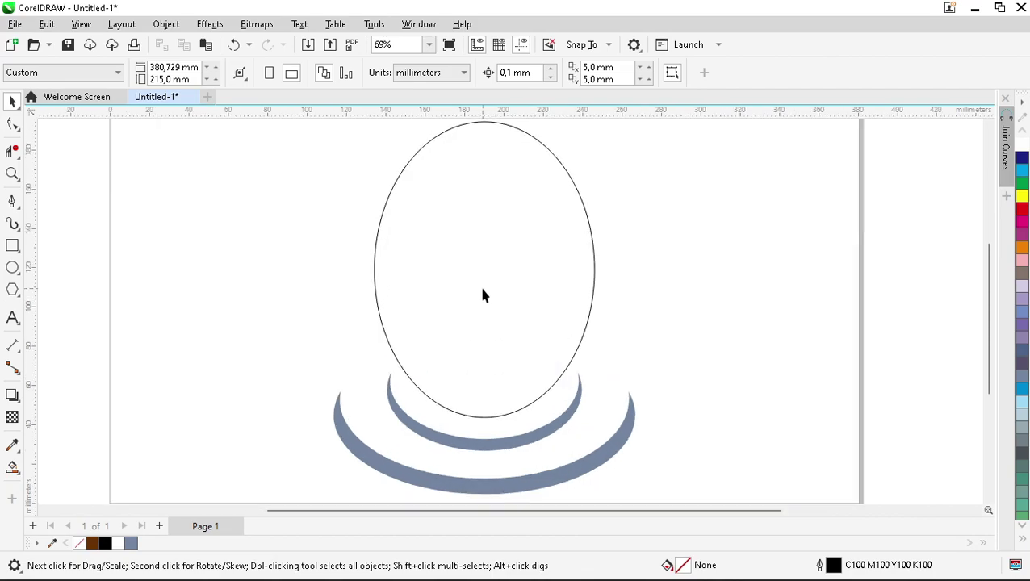
pyautogui.scroll(1, 480, 292)
pyautogui.click(499, 345)
pyautogui.scroll(-2, 499, 342)
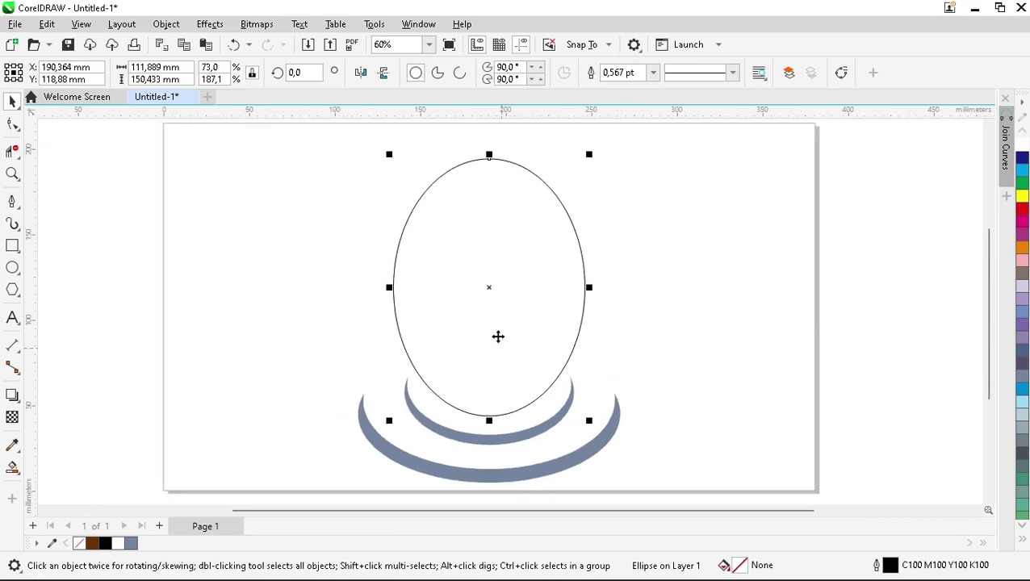
pyautogui.moveTo(489, 155); pyautogui.dragTo(495, 251)
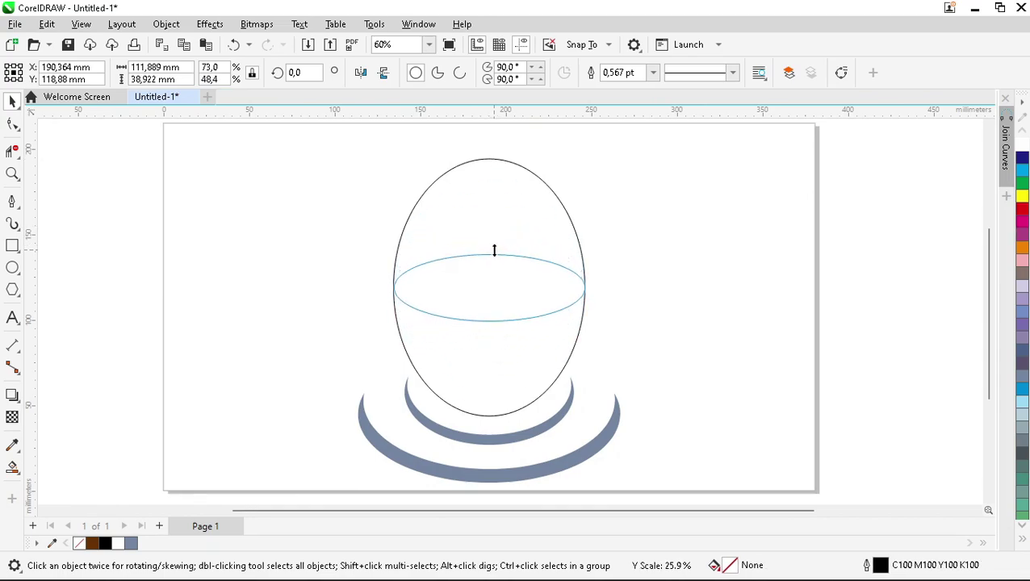
pyautogui.moveTo(495, 251); pyautogui.dragTo(494, 249)
pyautogui.click(464, 309)
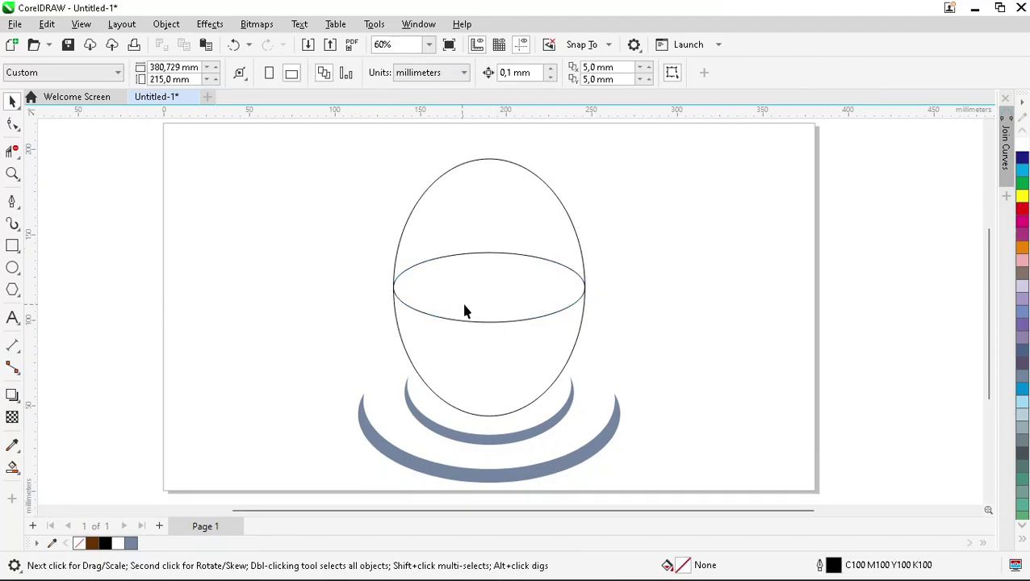
# Create a copy of the flat ellipse stretched slightly downward from its top edge to give the cup rim thickness.
pyautogui.scroll(2, 476, 303)
pyautogui.click(511, 281)
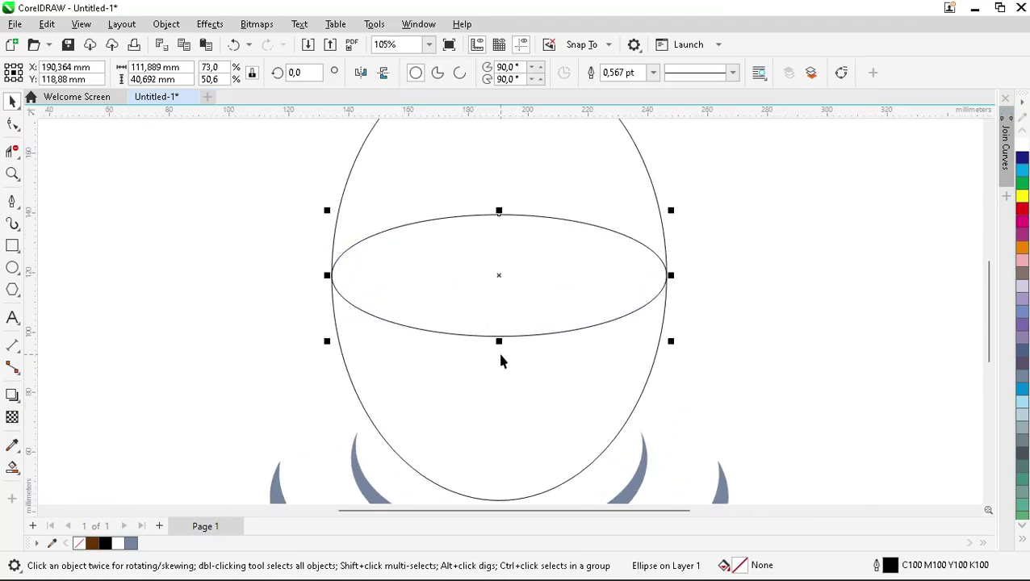
pyautogui.moveTo(499, 342); pyautogui.dragTo(498, 367)
pyautogui.click(825, 335)
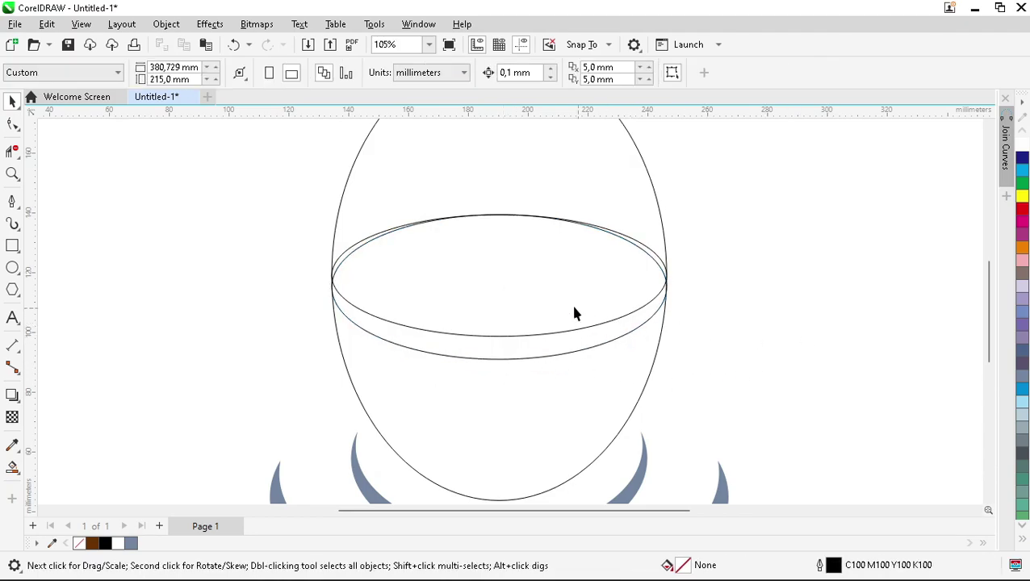
# Create a smaller concentric copy of the flat ellipse, about 97 mm wide, inside it as the cup's opening.
pyautogui.scroll(1, 575, 314)
pyautogui.scroll(-2, 440, 300)
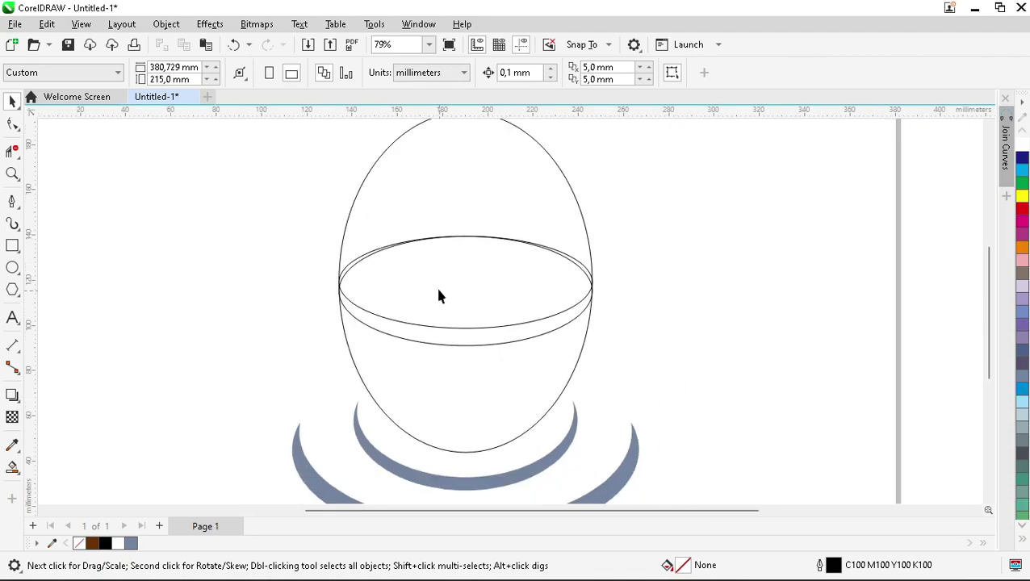
pyautogui.scroll(2, 498, 283)
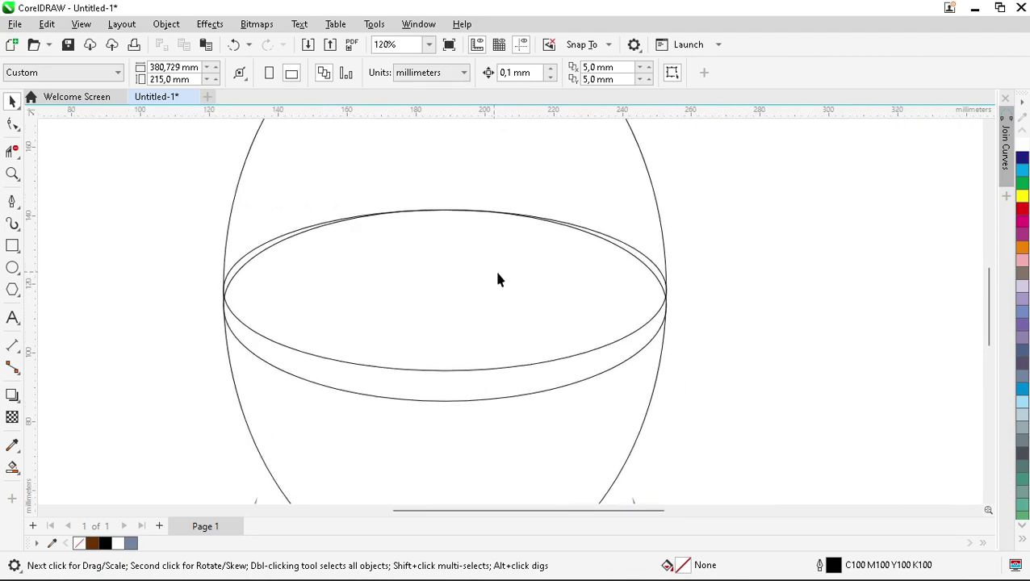
pyautogui.click(634, 252)
pyautogui.scroll(1, 569, 266)
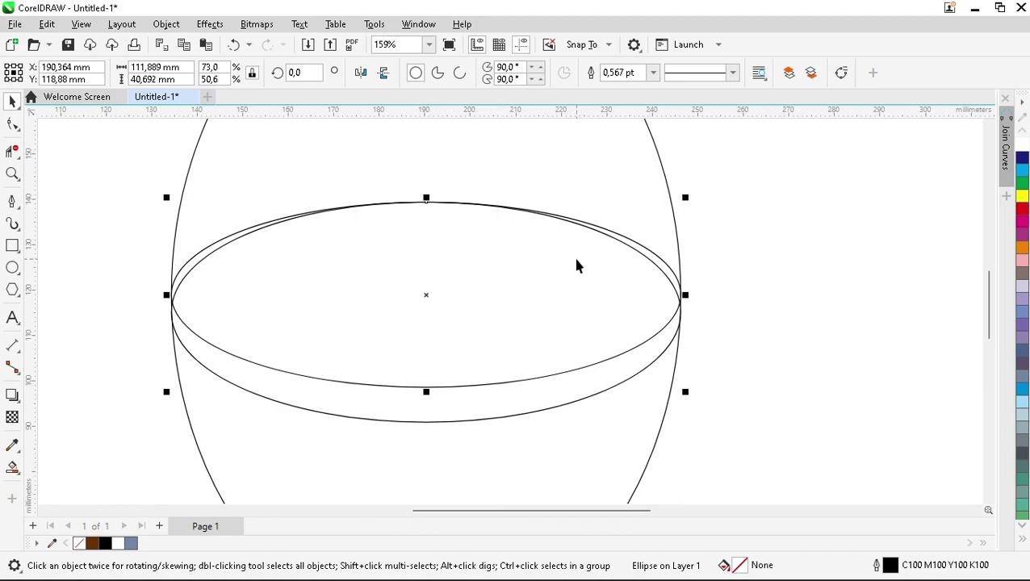
pyautogui.moveTo(685, 197); pyautogui.dragTo(651, 206)
pyautogui.click(767, 221)
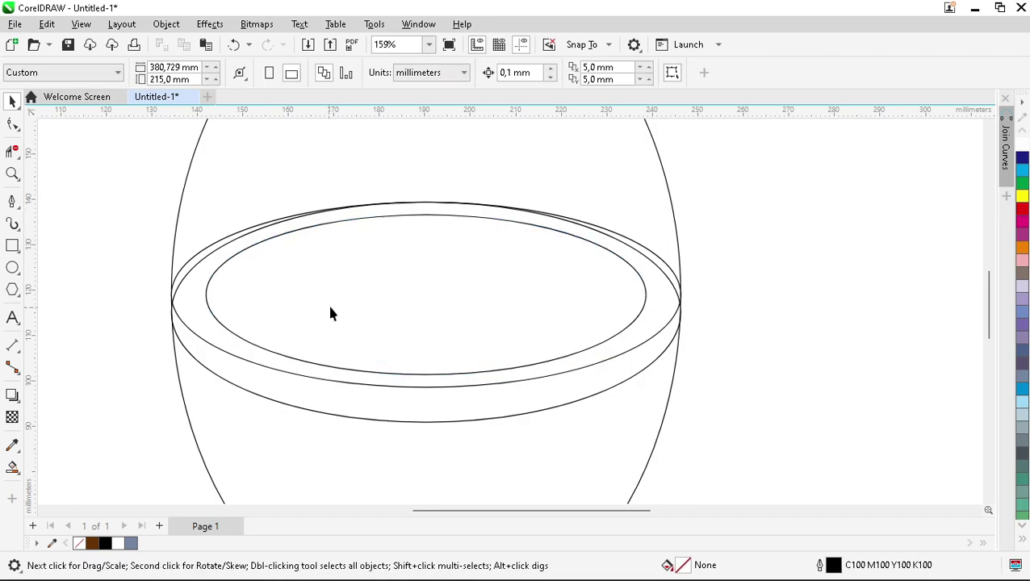
# Delete the overlapping upper arc segments of the stretched rim ellipse with the Virtual Segment Delete tool.
pyautogui.scroll(-2, 388, 253)
pyautogui.scroll(3, 366, 274)
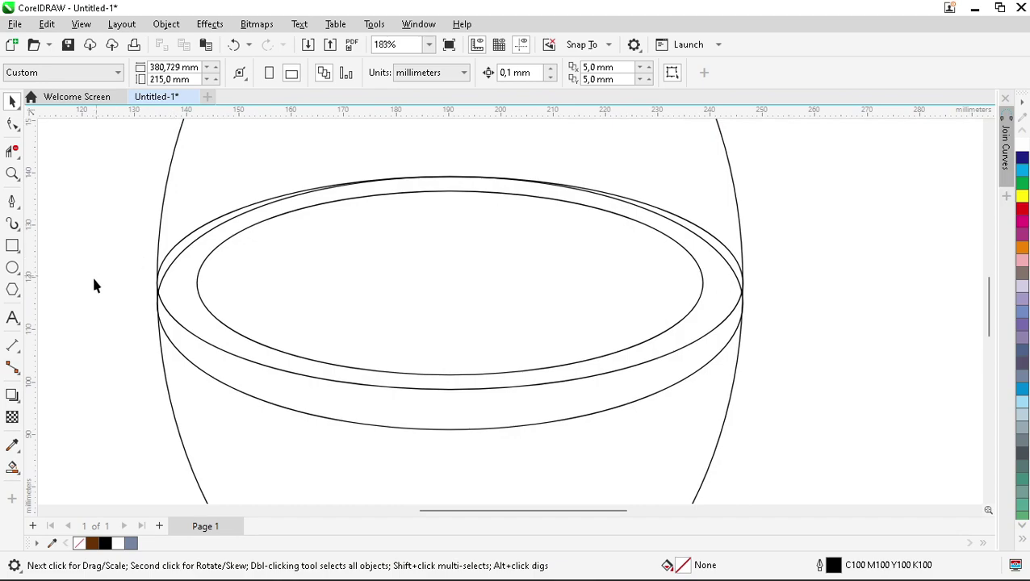
pyautogui.click(12, 152)
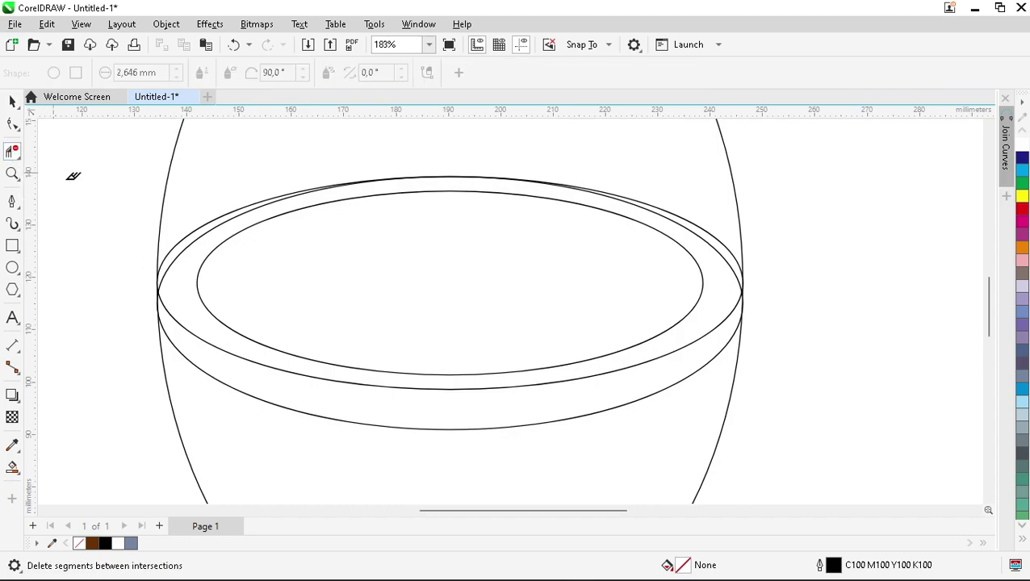
pyautogui.click(187, 256)
pyautogui.scroll(3, 692, 241)
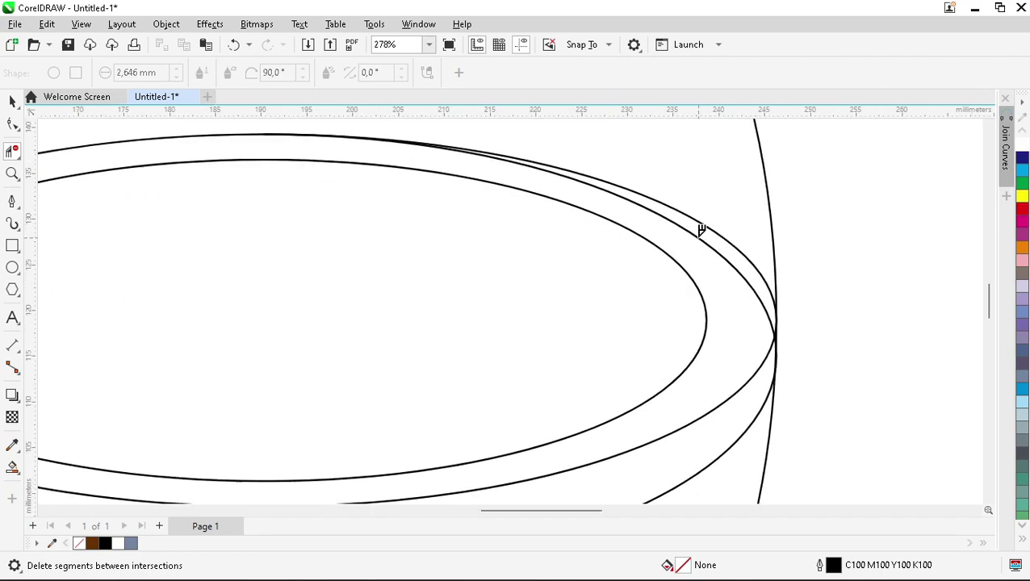
pyautogui.click(699, 241)
pyautogui.scroll(-4, 708, 246)
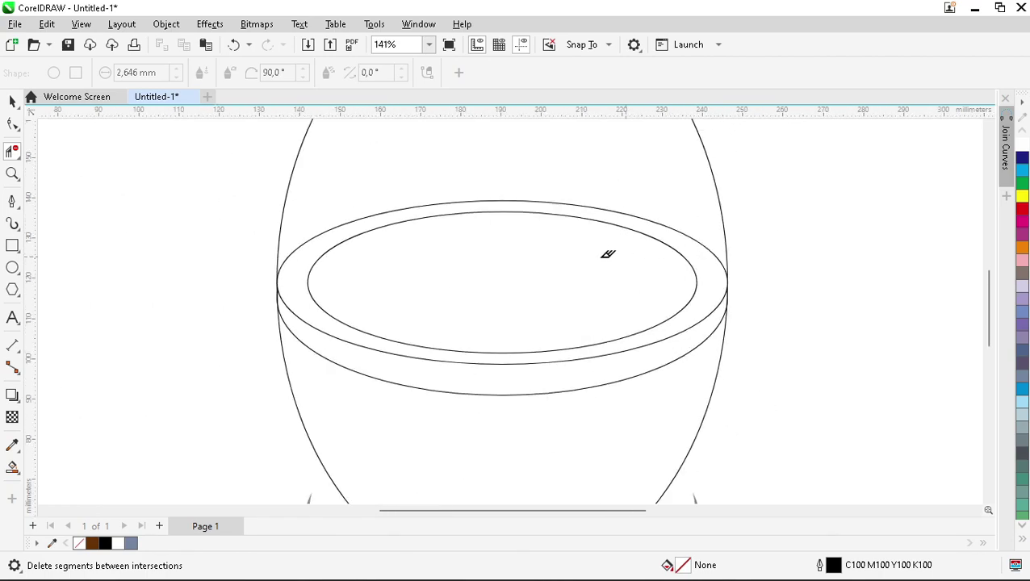
pyautogui.scroll(1, 494, 287)
pyautogui.press('space')
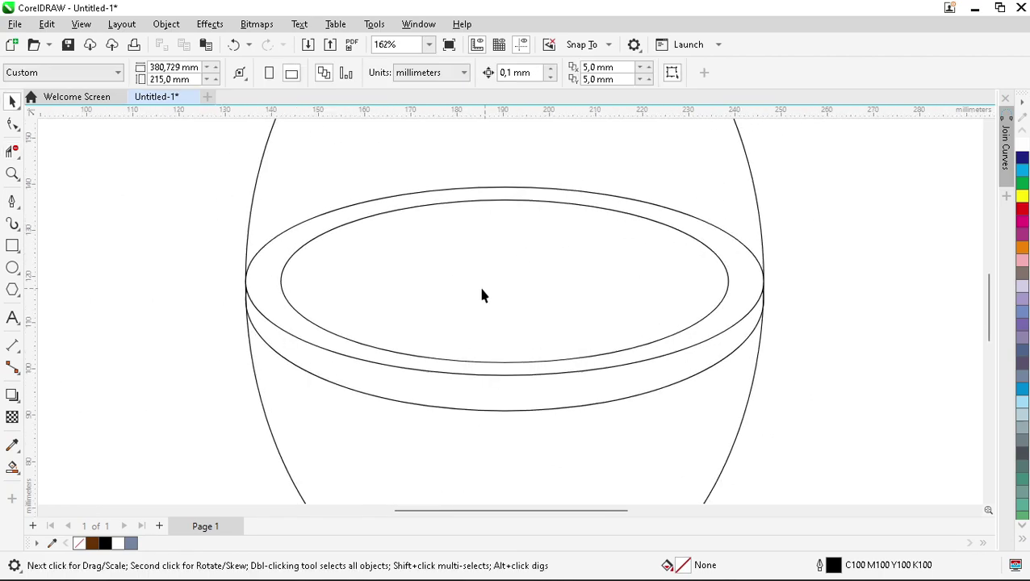
# Place a copy of the cup's inner opening ellipse straight down, about 16 mm lower, overlapping the original.
pyautogui.click(458, 280)
pyautogui.scroll(-2, 468, 239)
pyautogui.moveTo(518, 285); pyautogui.dragTo(515, 335)
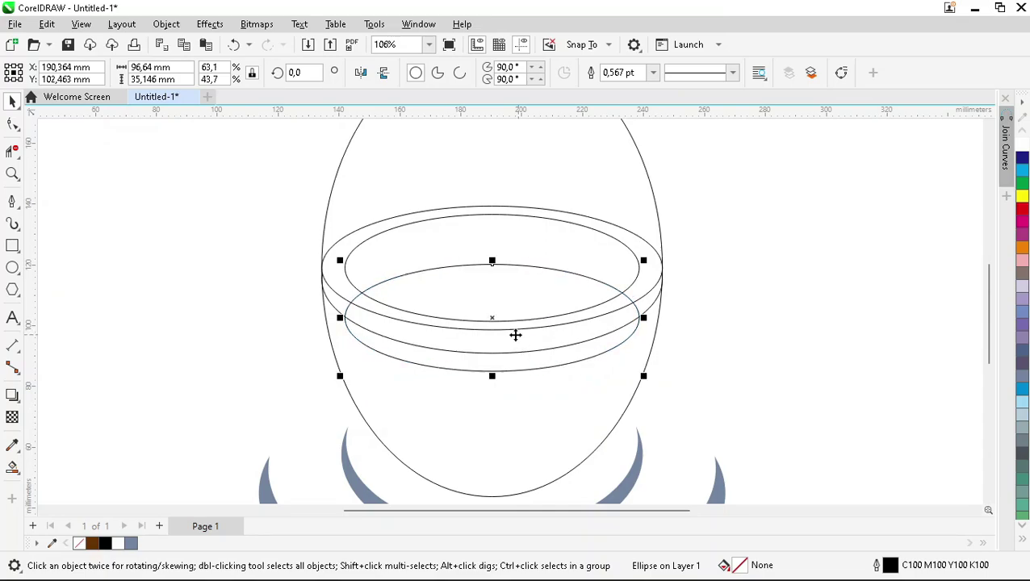
pyautogui.click(787, 332)
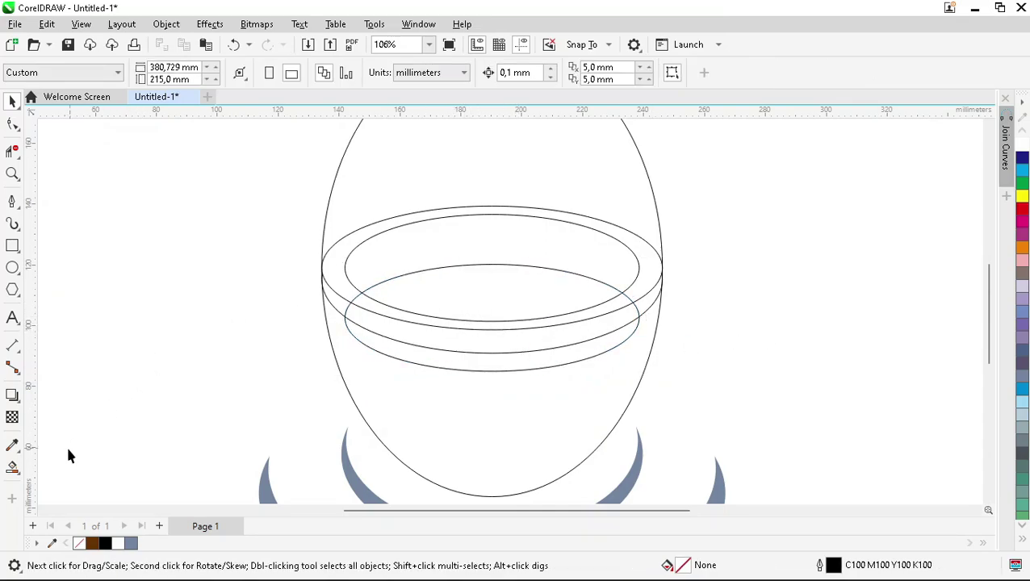
# Smart-fill the overlap of the opening ellipse and its lowered copy in blue-gray as the coffee surface, and delete the lowered ellipse.
pyautogui.click(11, 467)
pyautogui.click(455, 292)
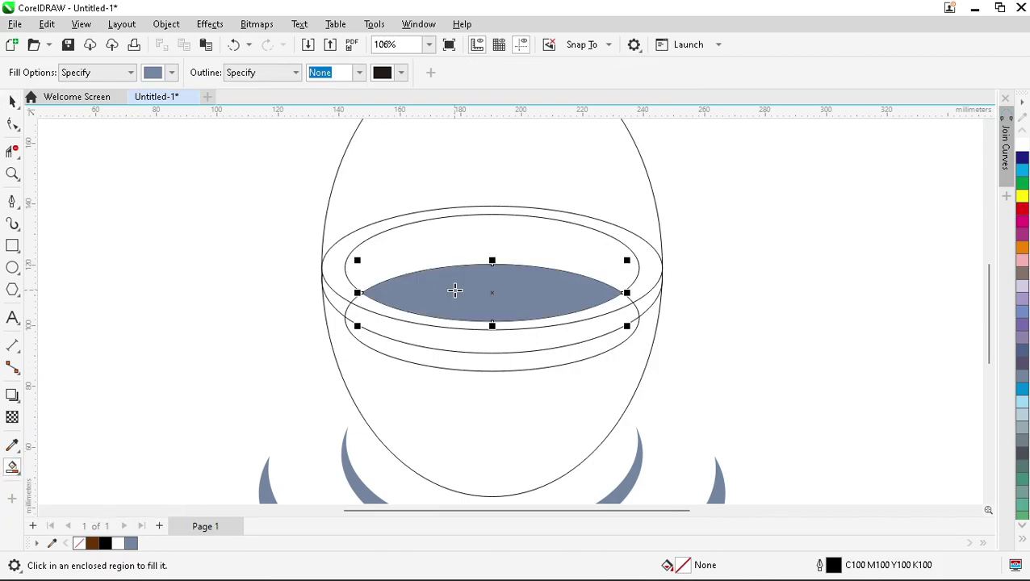
pyautogui.press('space')
pyautogui.click(496, 367)
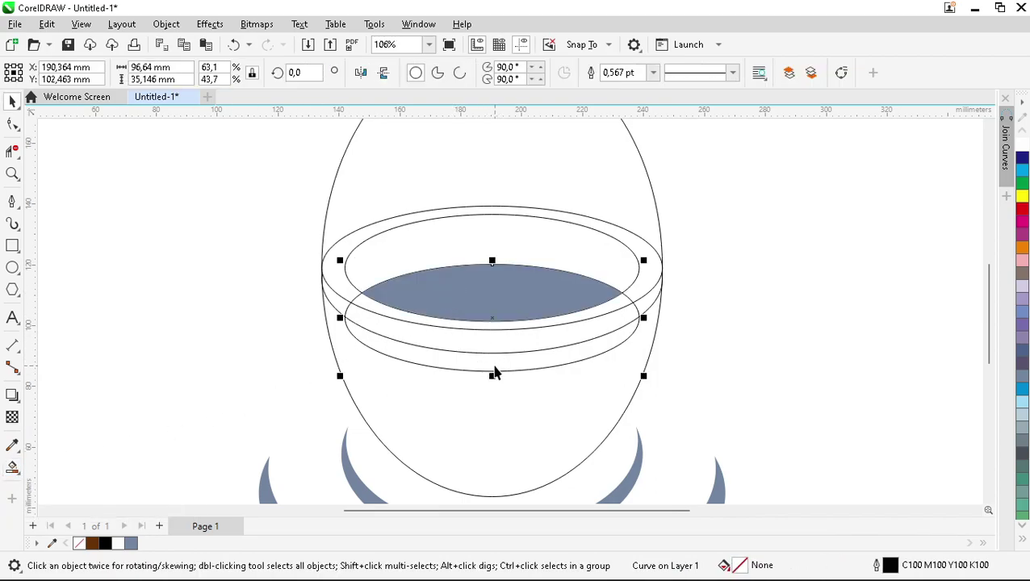
pyautogui.press('Delete')
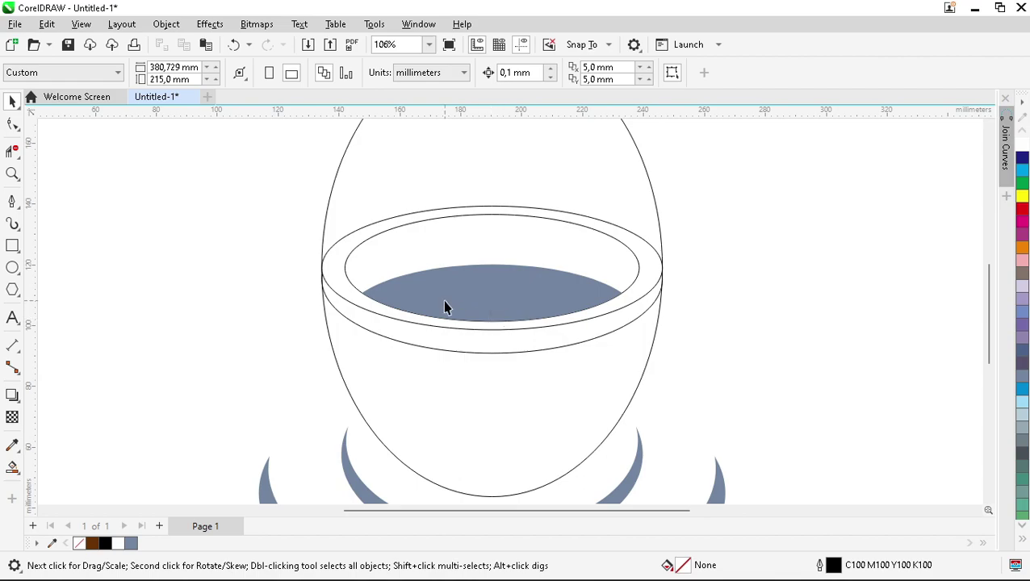
# Smart-fill the ring between the two rim ellipses and the cup body below the rim band in blue-gray without outline.
pyautogui.scroll(2, 444, 307)
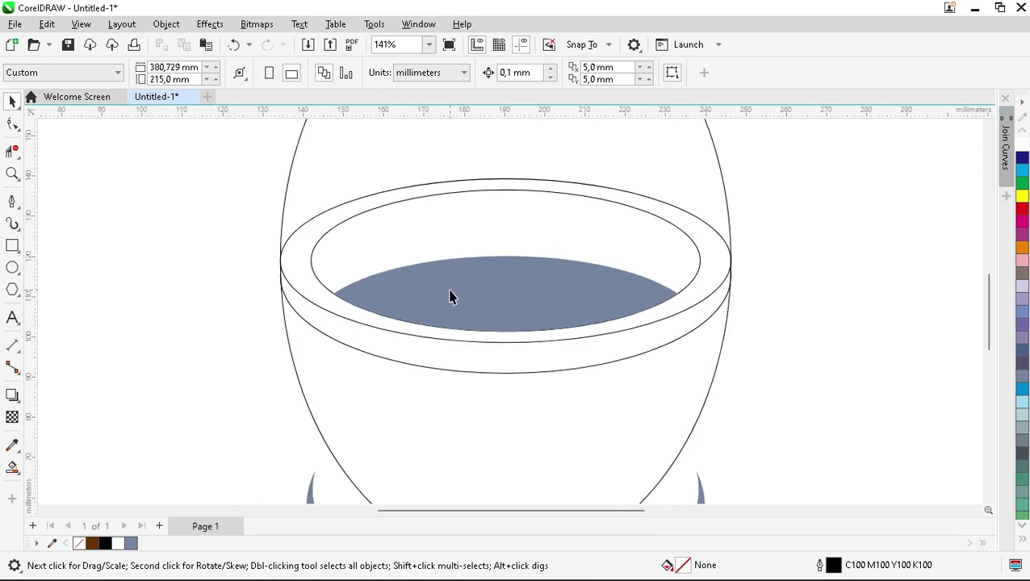
pyautogui.click(12, 467)
pyautogui.click(293, 260)
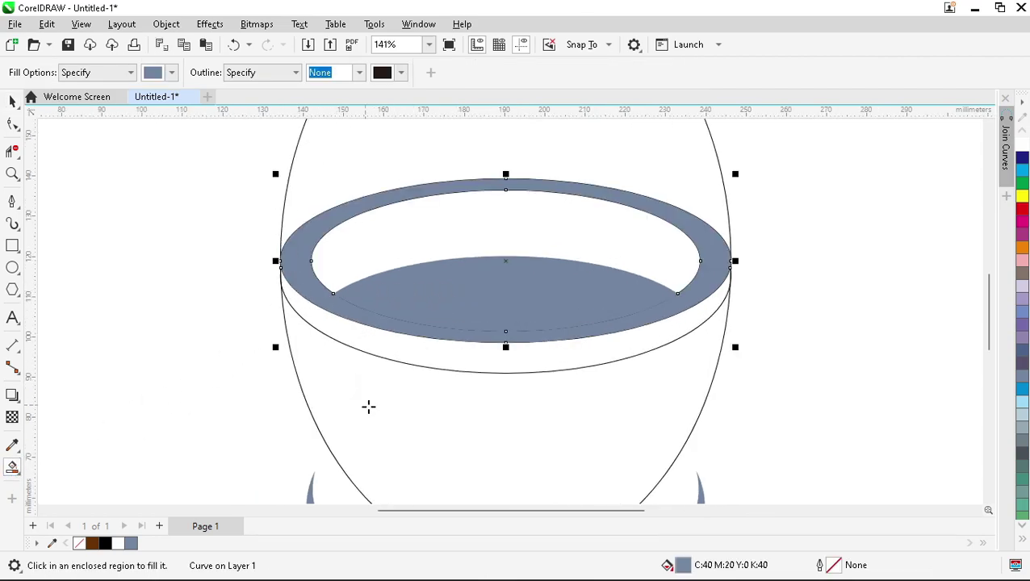
pyautogui.click(367, 404)
pyautogui.scroll(-3, 322, 326)
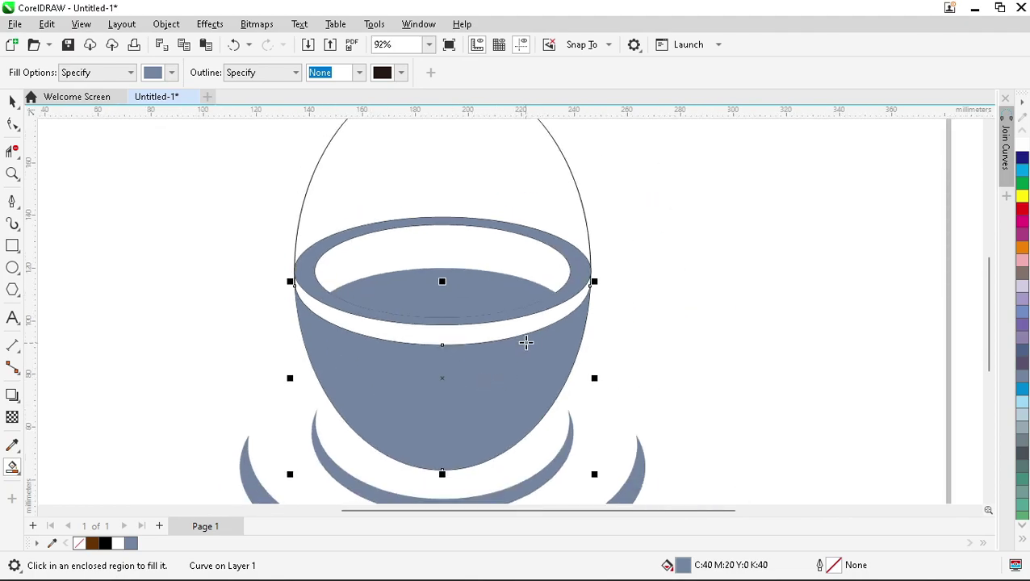
pyautogui.press('space')
# Delete the tall construction ellipse and the leftover rim outlines, keeping only the filled cup shapes.
pyautogui.click(589, 211)
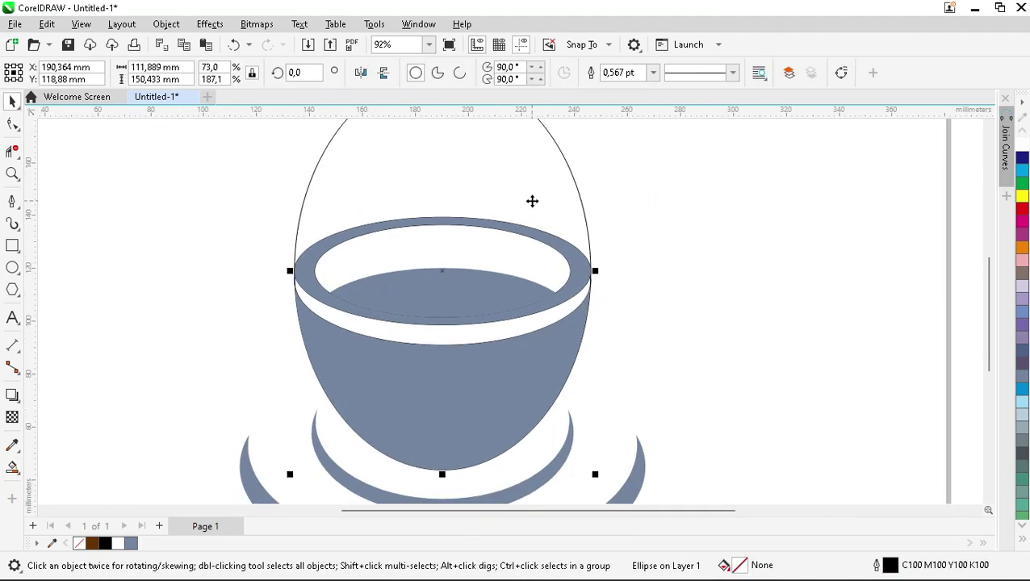
pyautogui.press('Delete')
pyautogui.click(530, 251)
pyautogui.press('Delete')
pyautogui.click(530, 252)
pyautogui.press('Delete')
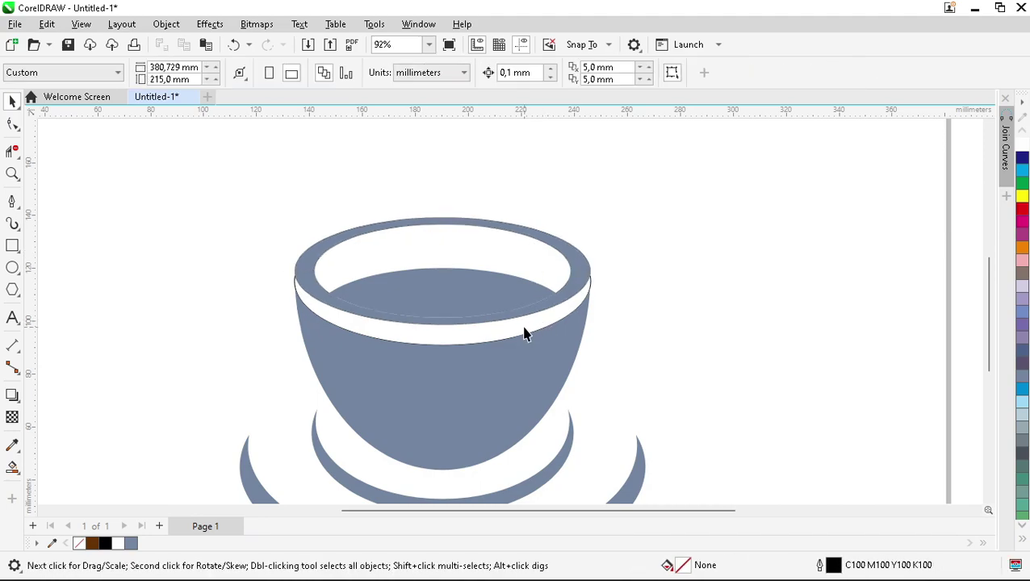
pyautogui.scroll(-3, 638, 278)
pyautogui.scroll(1, 565, 377)
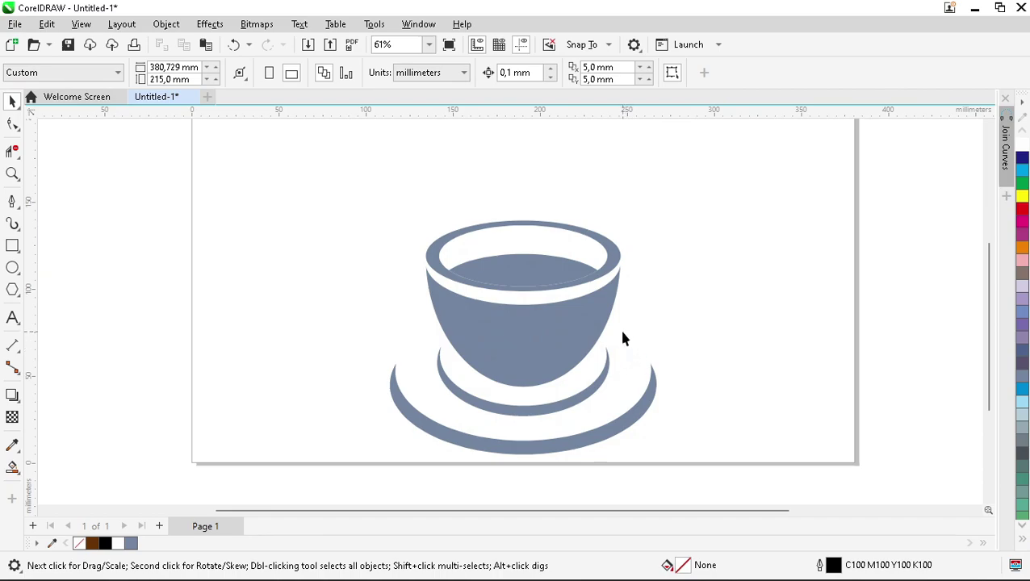
# Draw the handle's outer curve with the Pen tool from the cup's upper right side to its lower right, about 50 by 49 mm.
pyautogui.scroll(7, 641, 301)
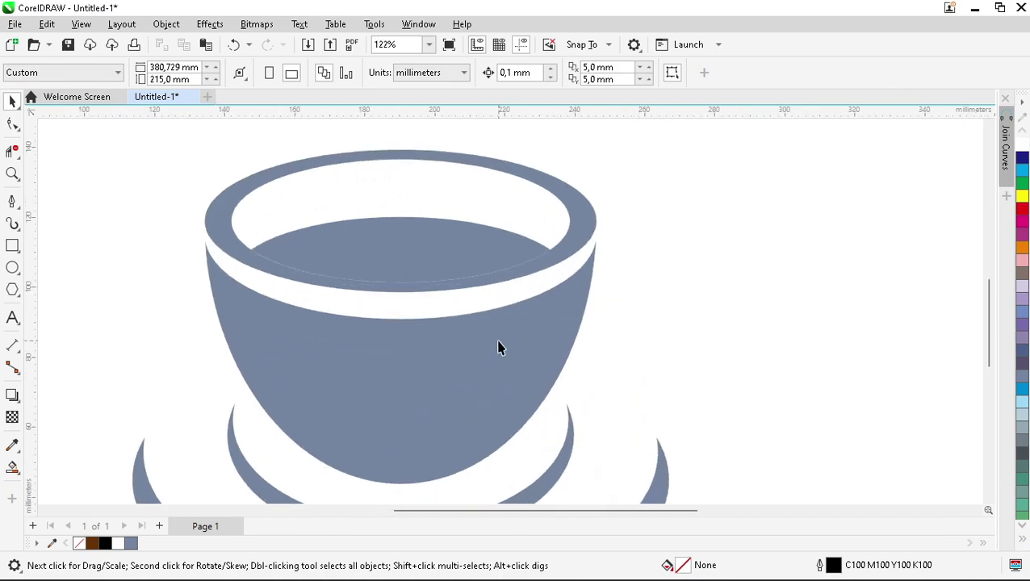
pyautogui.click(13, 202)
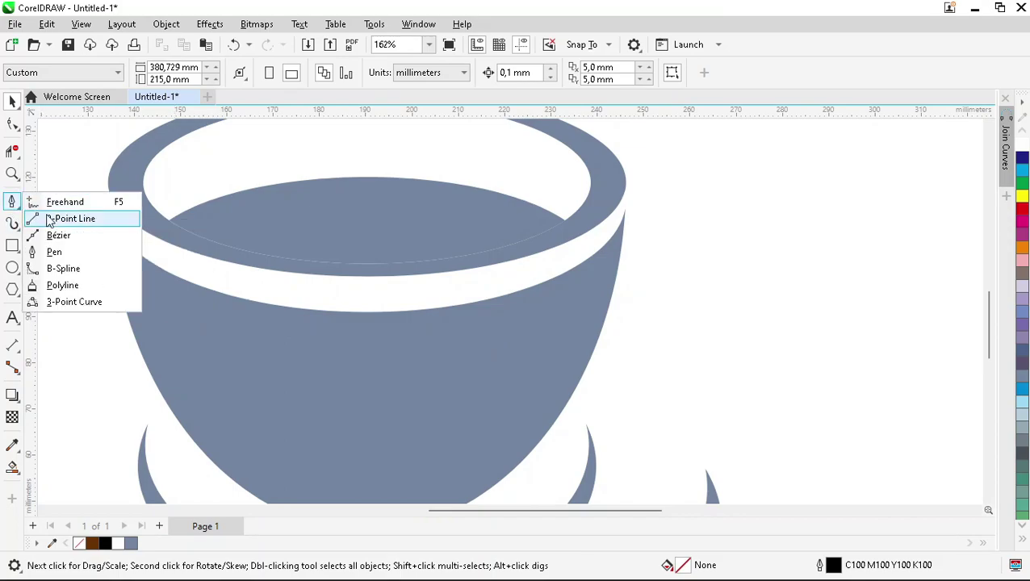
pyautogui.click(80, 258)
pyautogui.scroll(-5, 626, 285)
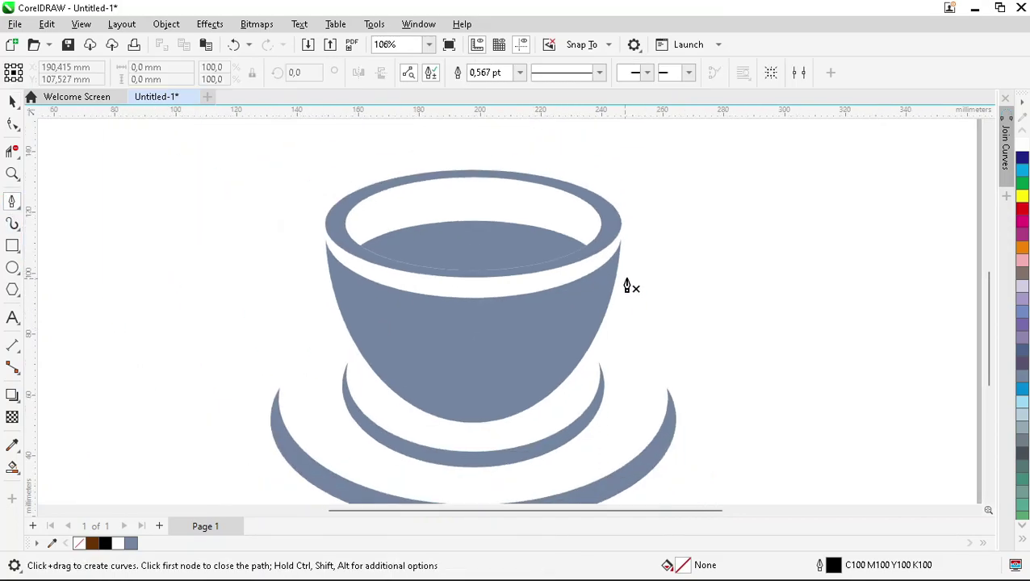
pyautogui.scroll(3, 598, 312)
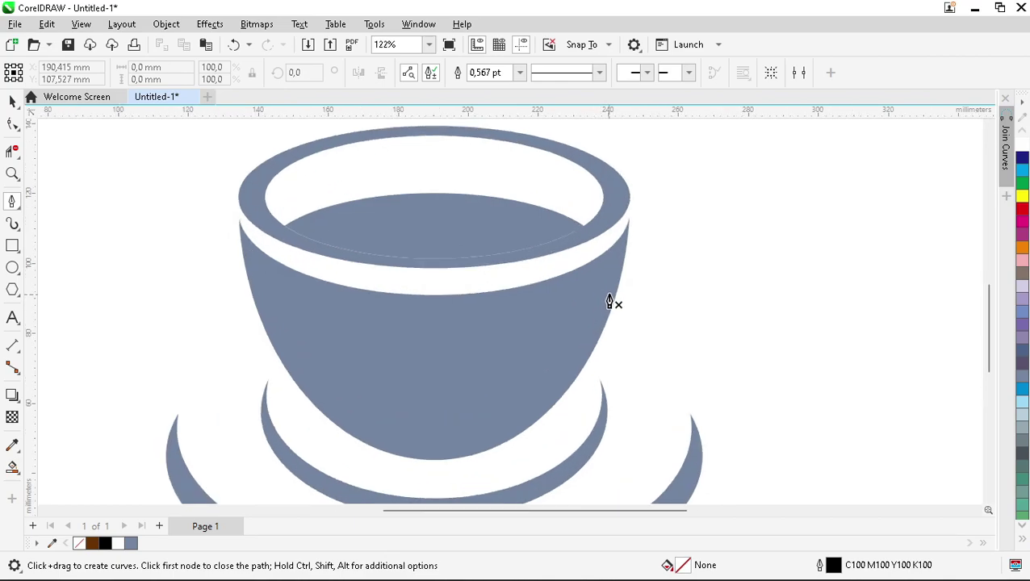
pyautogui.click(602, 269)
pyautogui.moveTo(670, 237); pyautogui.dragTo(701, 240)
pyautogui.moveTo(719, 295)
pyautogui.mouseDown()
pyautogui.moveTo(706, 340)
pyautogui.moveTo(713, 314)
pyautogui.mouseUp()
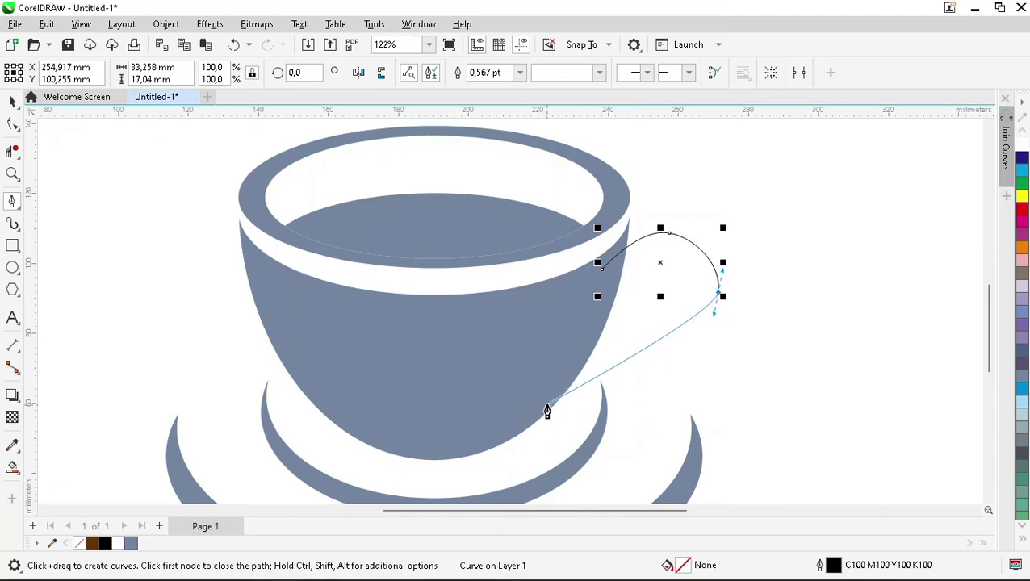
pyautogui.moveTo(542, 401); pyautogui.dragTo(398, 384)
# Continue the handle path with a straight lower end and a curved inner edge inside the outer curve, and close it at the start node.
pyautogui.scroll(-2, 544, 331)
pyautogui.scroll(-1, 544, 331)
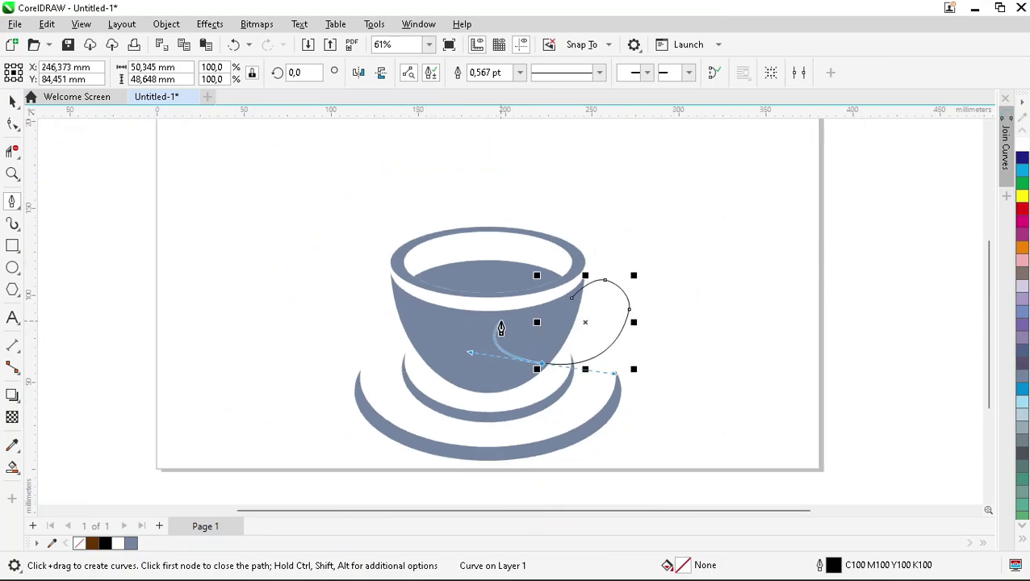
pyautogui.scroll(4, 537, 349)
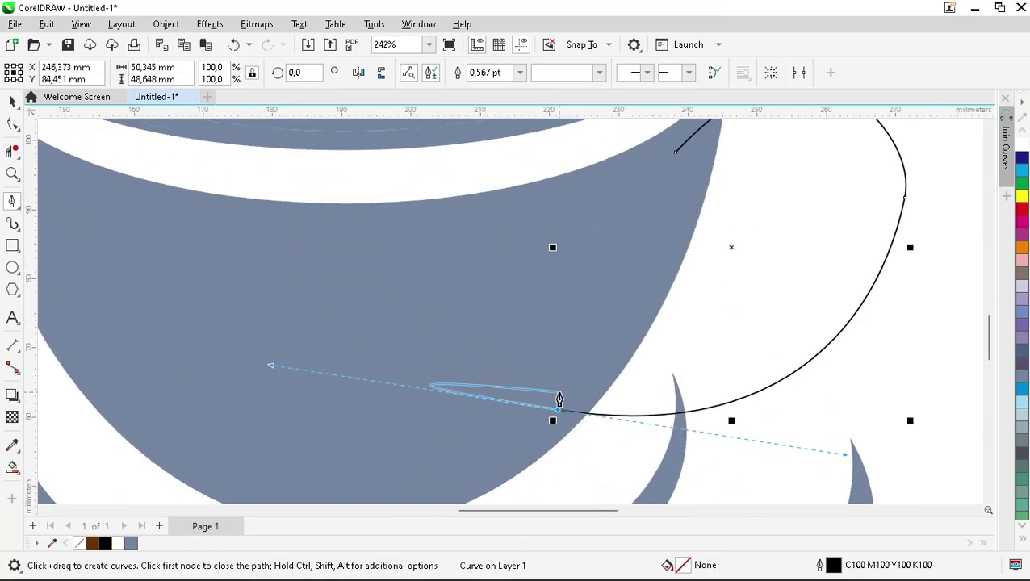
pyautogui.keyDown('alt'); pyautogui.click(558, 410); pyautogui.keyUp('alt')
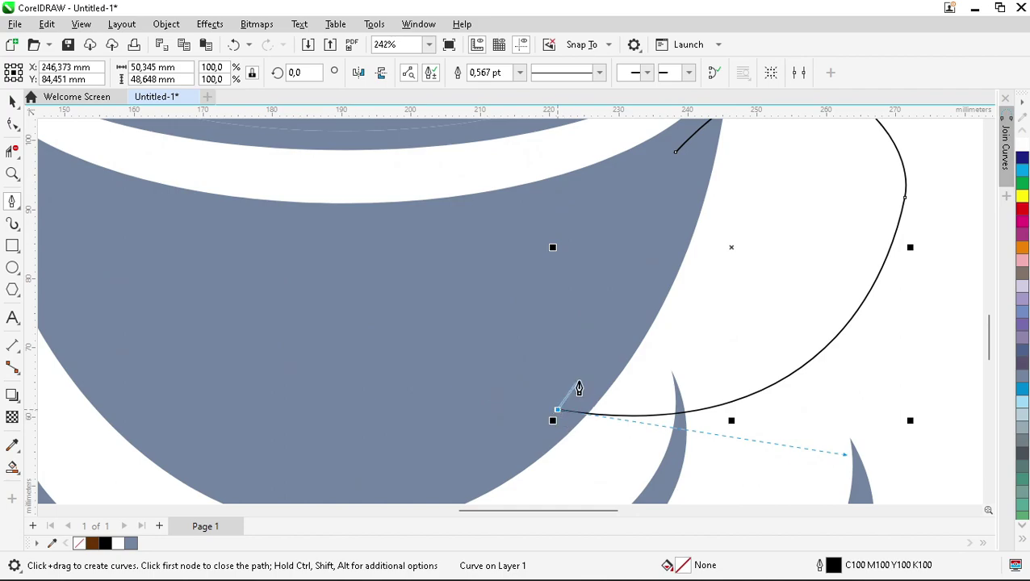
pyautogui.click(610, 352)
pyautogui.scroll(-2, 593, 373)
pyautogui.scroll(1, 626, 369)
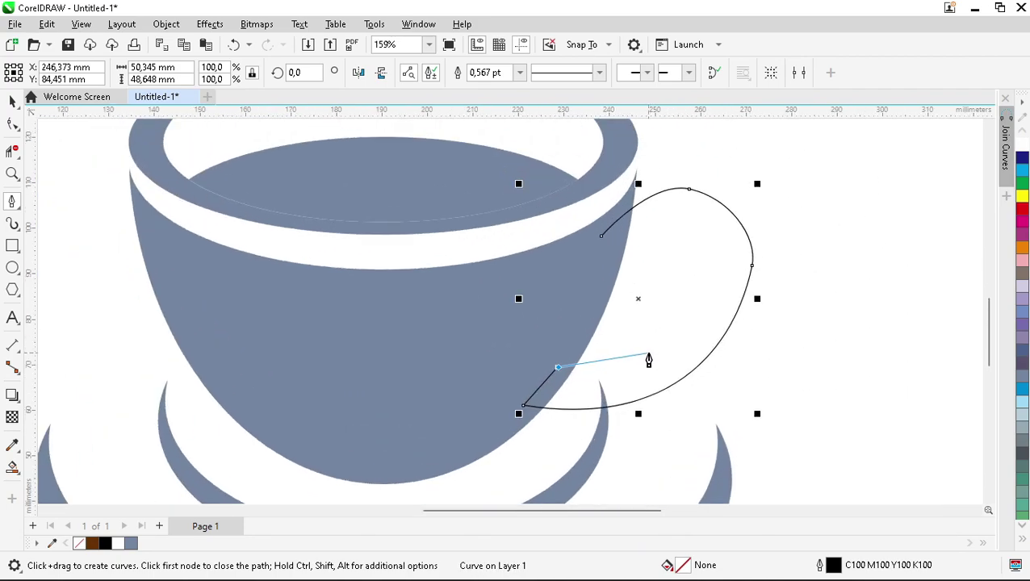
pyautogui.moveTo(654, 347); pyautogui.dragTo(687, 208)
pyautogui.scroll(1, 696, 272)
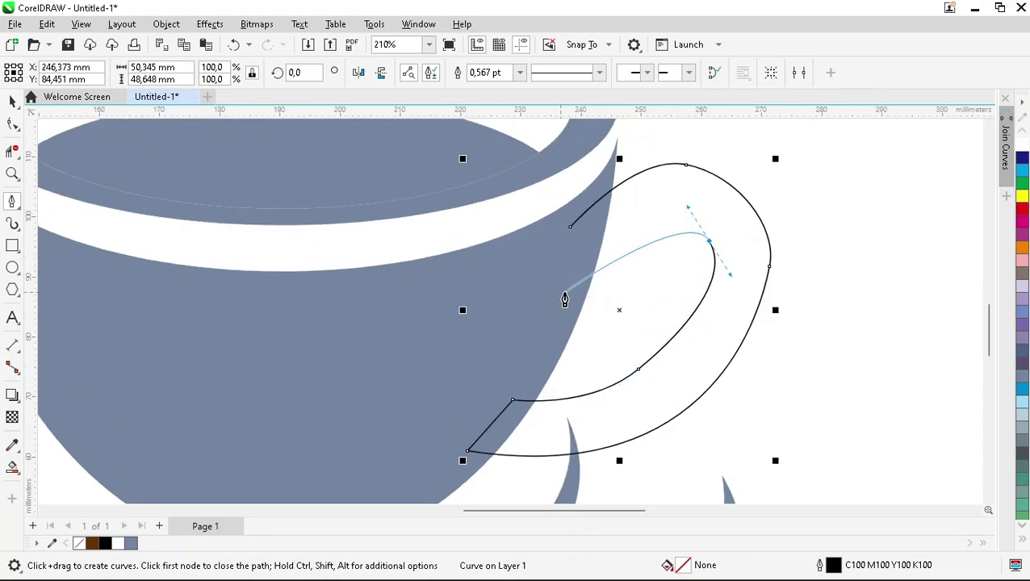
pyautogui.moveTo(564, 307); pyautogui.dragTo(519, 356)
pyautogui.click(570, 226)
pyautogui.scroll(-2, 581, 268)
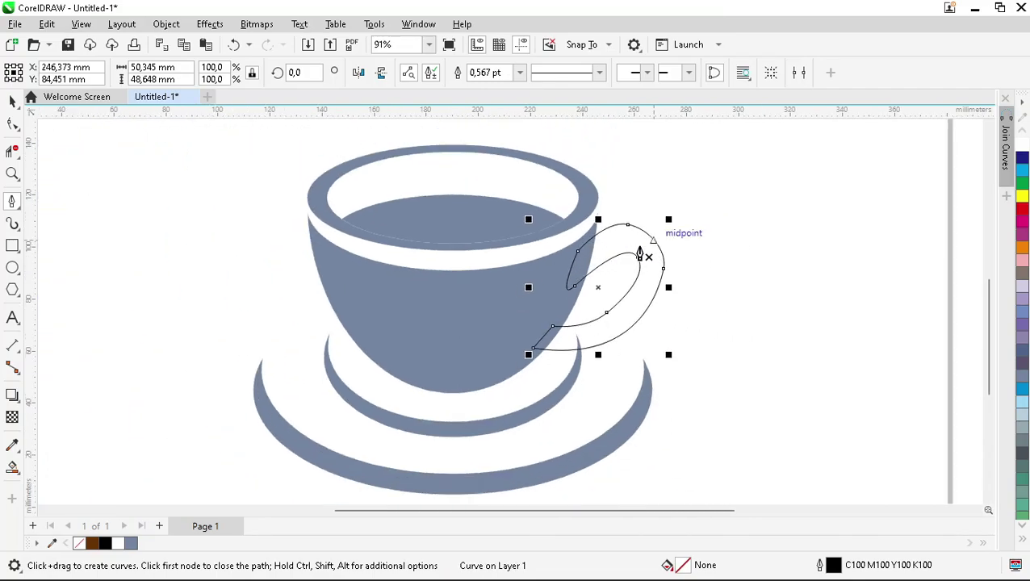
# Smooth the handle's outer curve by adjusting the control handles of its rightmost node and its lower end.
pyautogui.scroll(2, 626, 257)
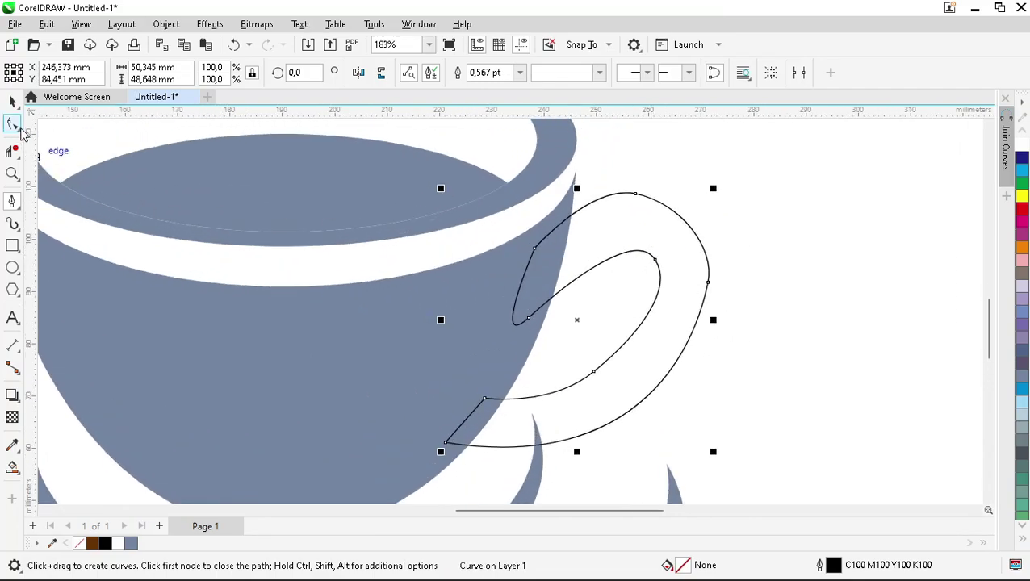
pyautogui.click(15, 125)
pyautogui.click(710, 283)
pyautogui.scroll(3, 716, 294)
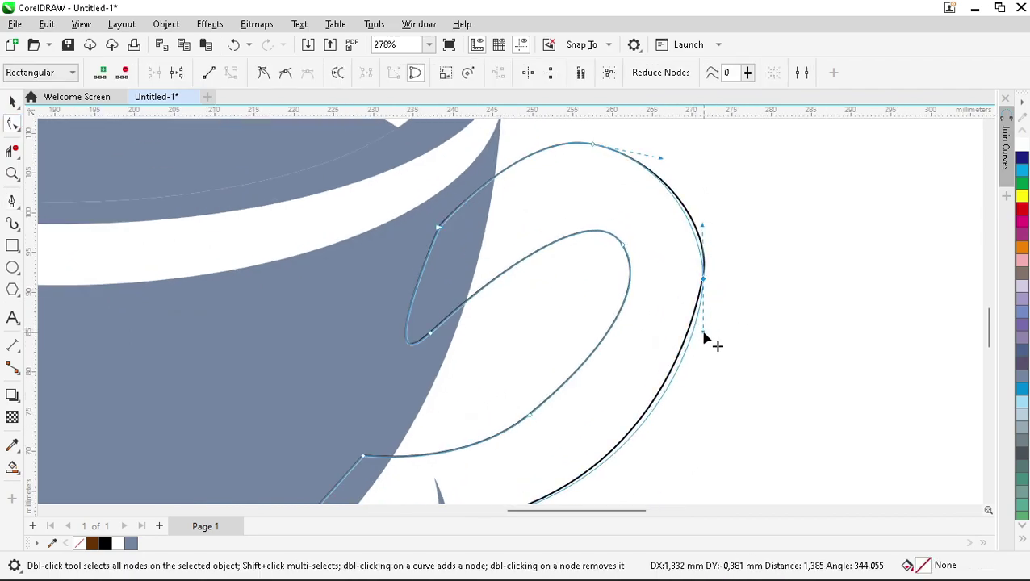
pyautogui.scroll(-4, 730, 267)
pyautogui.scroll(1, 692, 343)
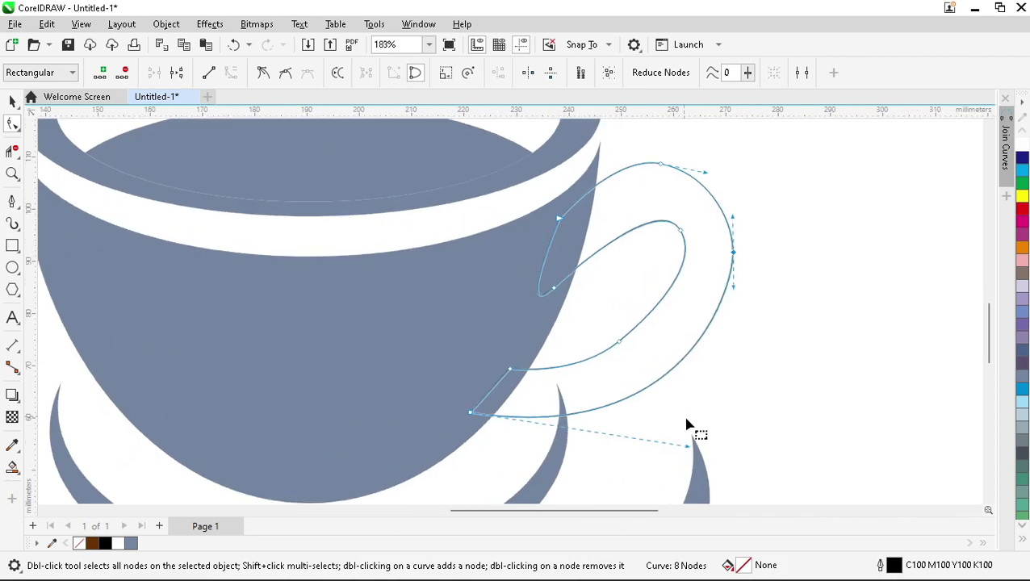
pyautogui.moveTo(687, 452); pyautogui.dragTo(692, 436)
pyautogui.moveTo(682, 433); pyautogui.dragTo(675, 436)
# Remove the upper right node of the handle's inner curve and reshape the curve into an even loop with the neighbouring control handles.
pyautogui.scroll(-2, 654, 334)
pyautogui.scroll(2, 595, 335)
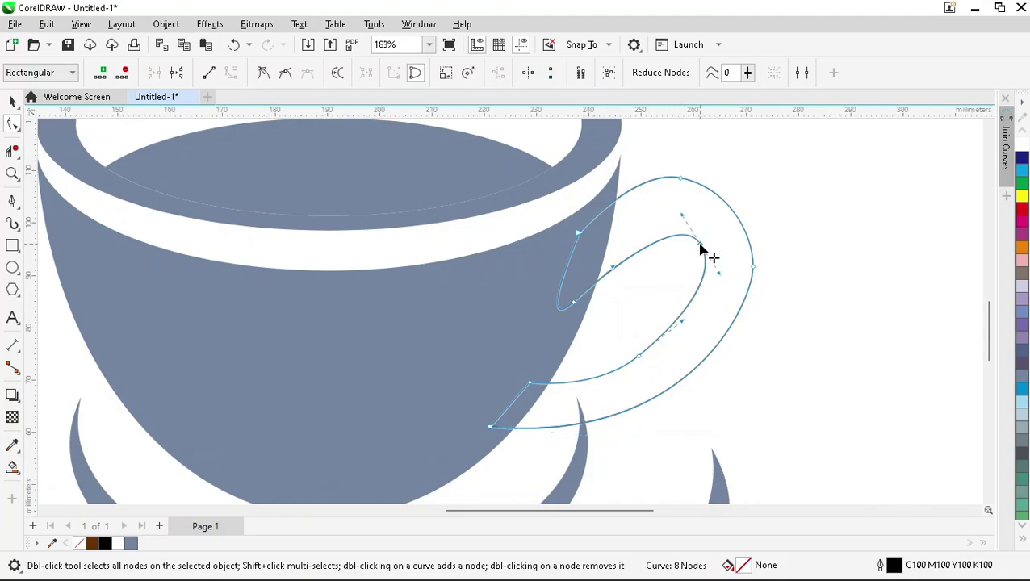
pyautogui.doubleClick(701, 250)
pyautogui.click(638, 357)
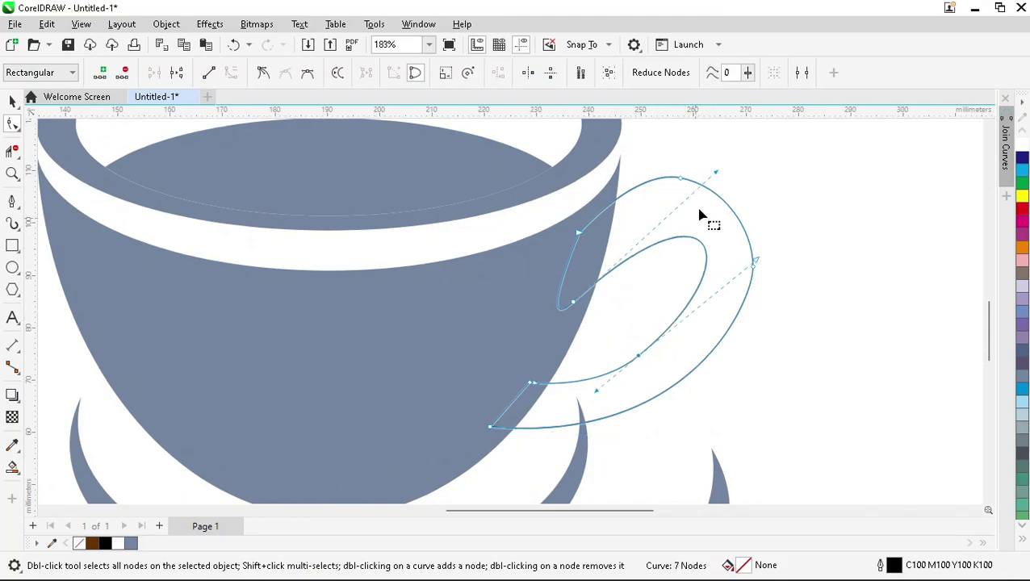
pyautogui.moveTo(715, 173); pyautogui.dragTo(705, 162)
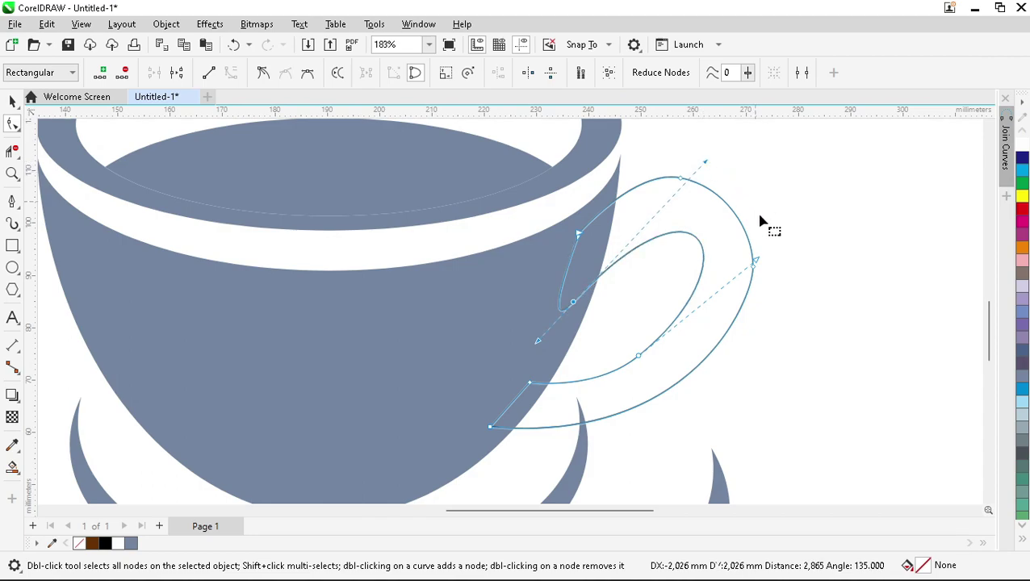
pyautogui.click(757, 274)
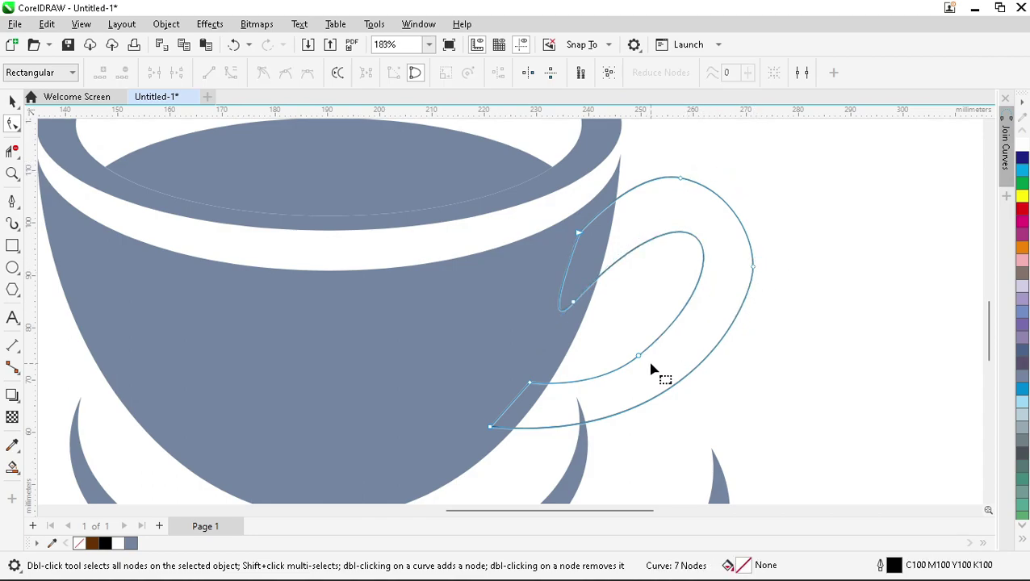
pyautogui.click(638, 356)
pyautogui.moveTo(756, 263)
pyautogui.mouseDown()
pyautogui.moveTo(754, 278)
pyautogui.moveTo(765, 280)
pyautogui.moveTo(758, 275)
pyautogui.mouseUp()
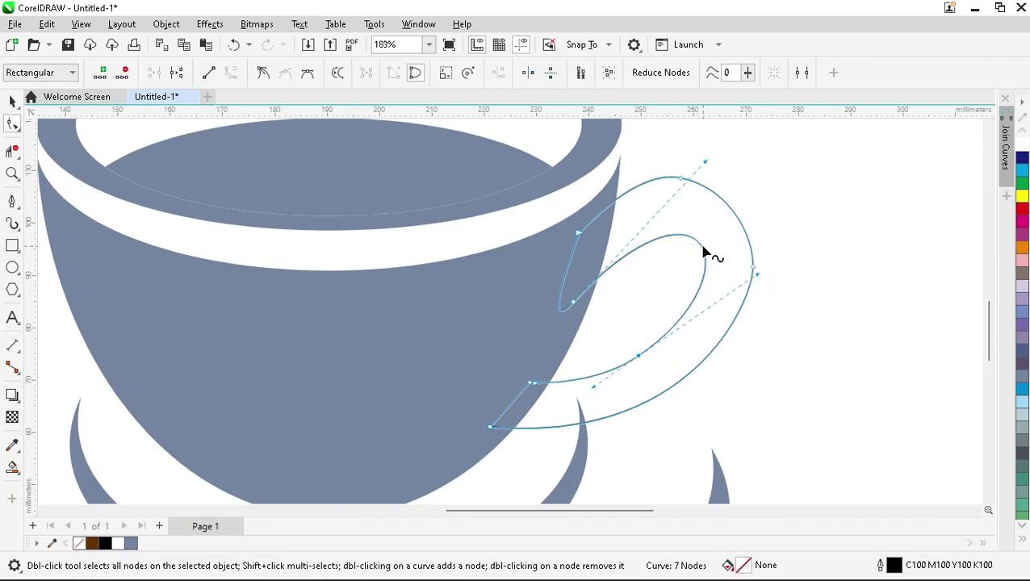
pyautogui.moveTo(701, 161); pyautogui.dragTo(699, 154)
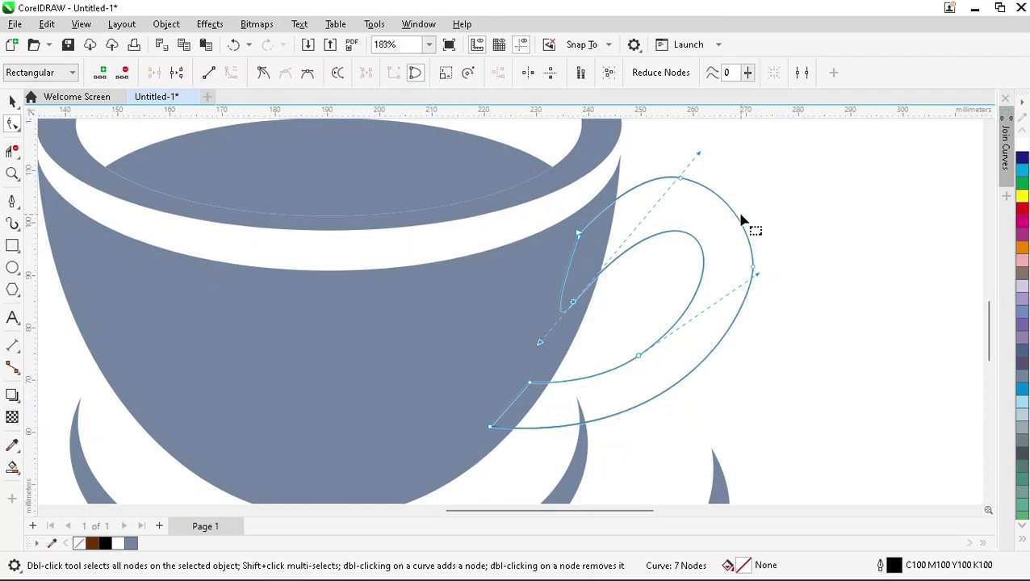
pyautogui.click(12, 101)
pyautogui.click(839, 254)
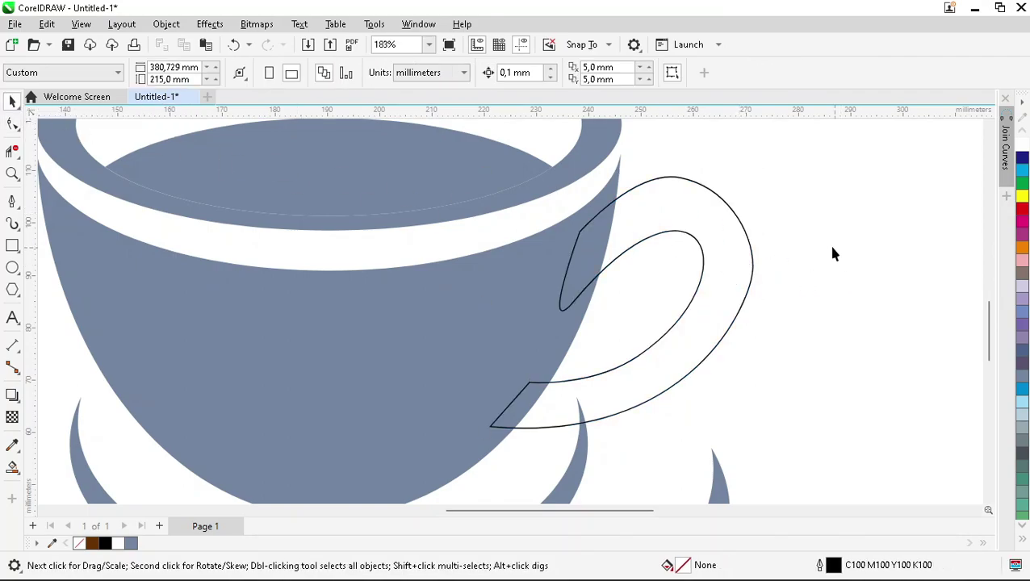
# Smart-fill the part of the handle outside the cup body in blue-gray without outline.
pyautogui.scroll(-3, 778, 232)
pyautogui.scroll(-1, 627, 352)
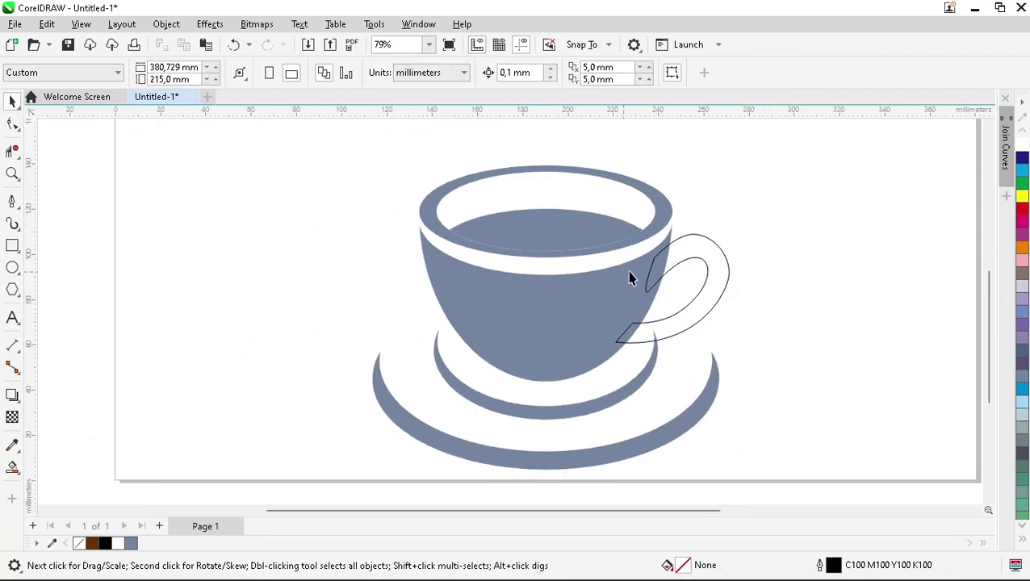
pyautogui.click(14, 469)
pyautogui.click(686, 322)
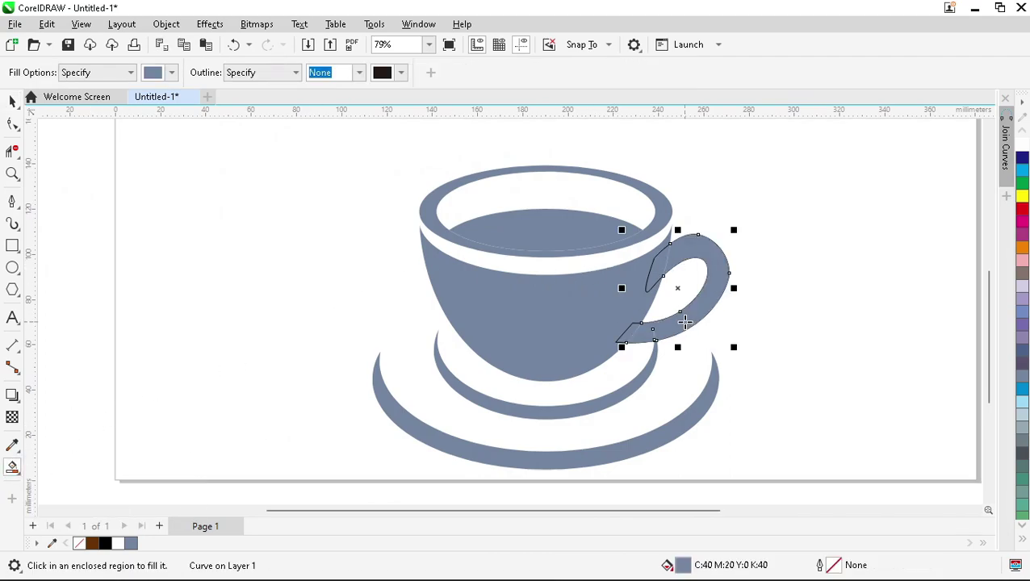
pyautogui.press('space')
pyautogui.scroll(2, 626, 337)
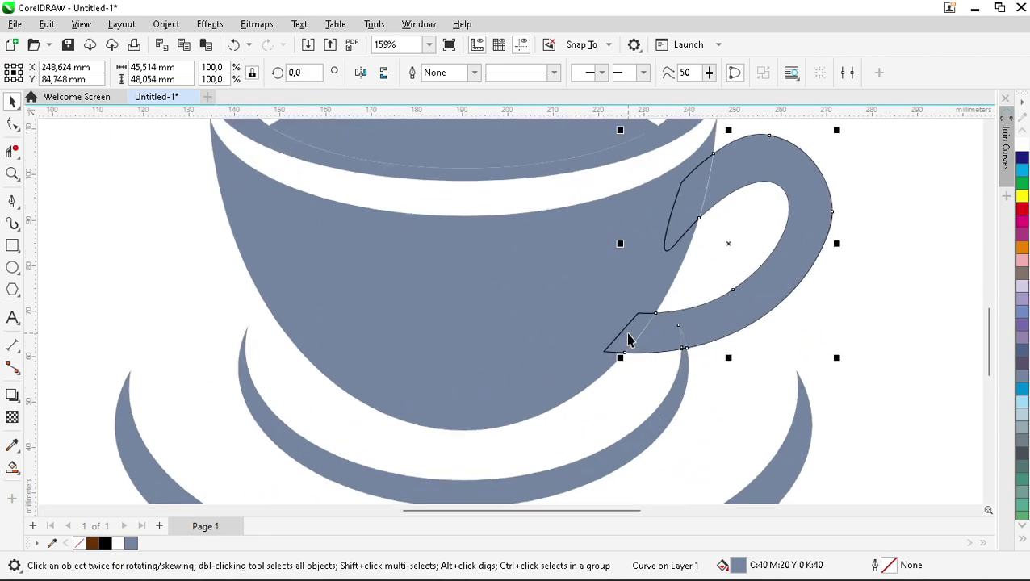
# Weld all the cup, handle and saucer shapes into a single curve.
pyautogui.press('Escape')
pyautogui.scroll(-3, 687, 318)
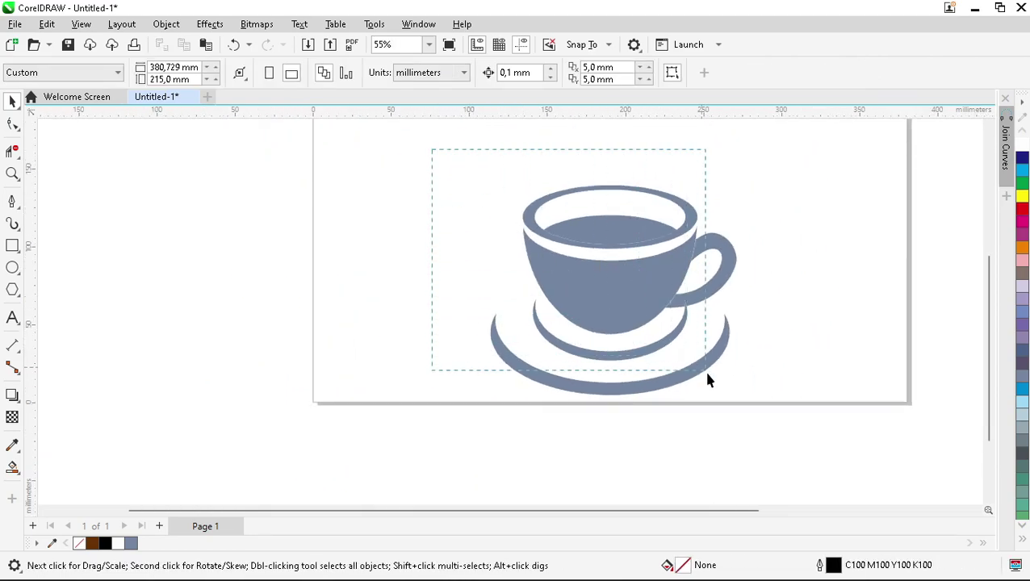
pyautogui.moveTo(707, 379); pyautogui.dragTo(795, 429)
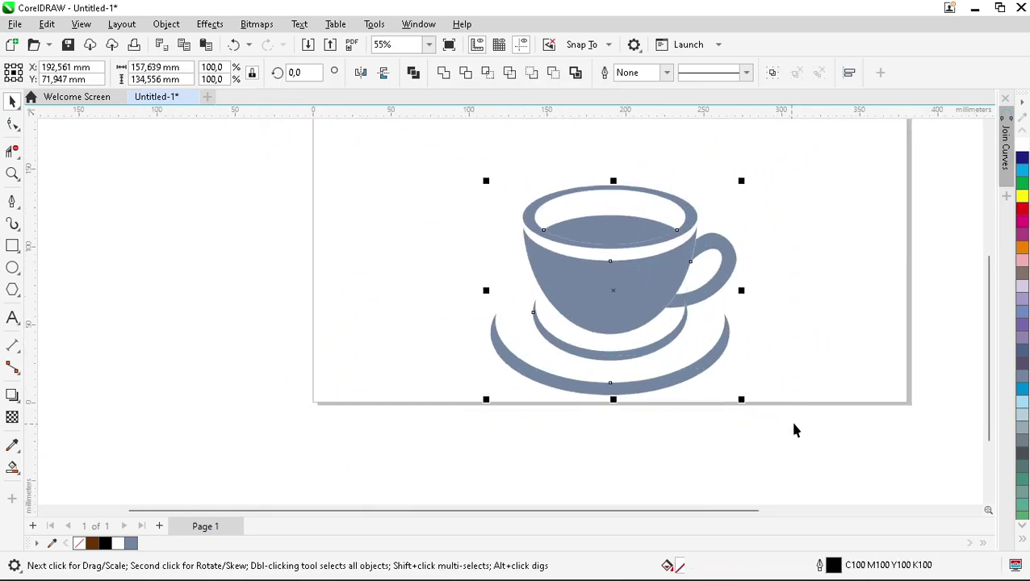
pyautogui.click(445, 73)
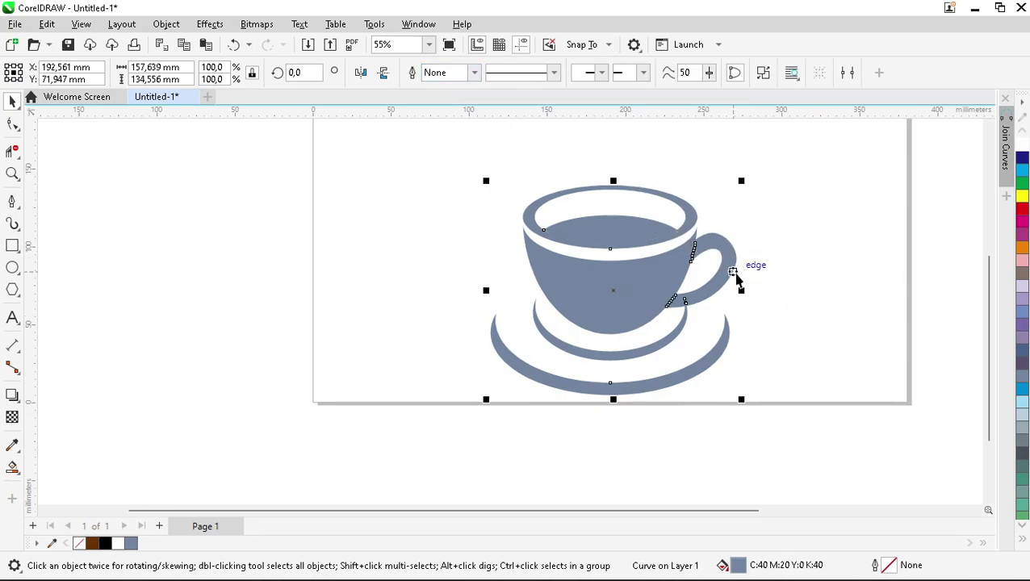
# Delete the row of surplus nodes along the upper seam between the cup body and the handle.
pyautogui.press('z')
pyautogui.moveTo(695, 276); pyautogui.dragTo(741, 300)
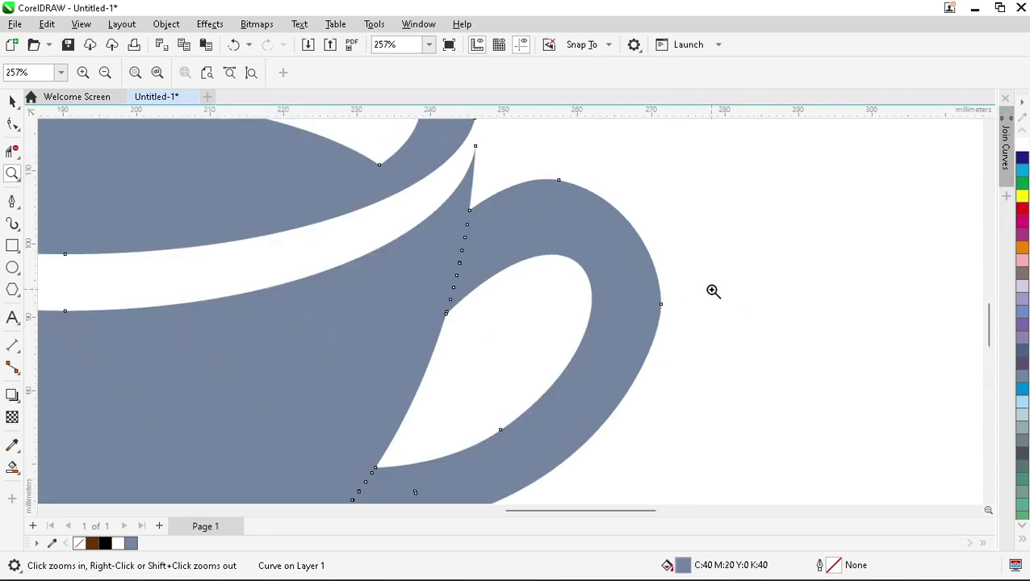
pyautogui.moveTo(528, 321); pyautogui.dragTo(568, 331)
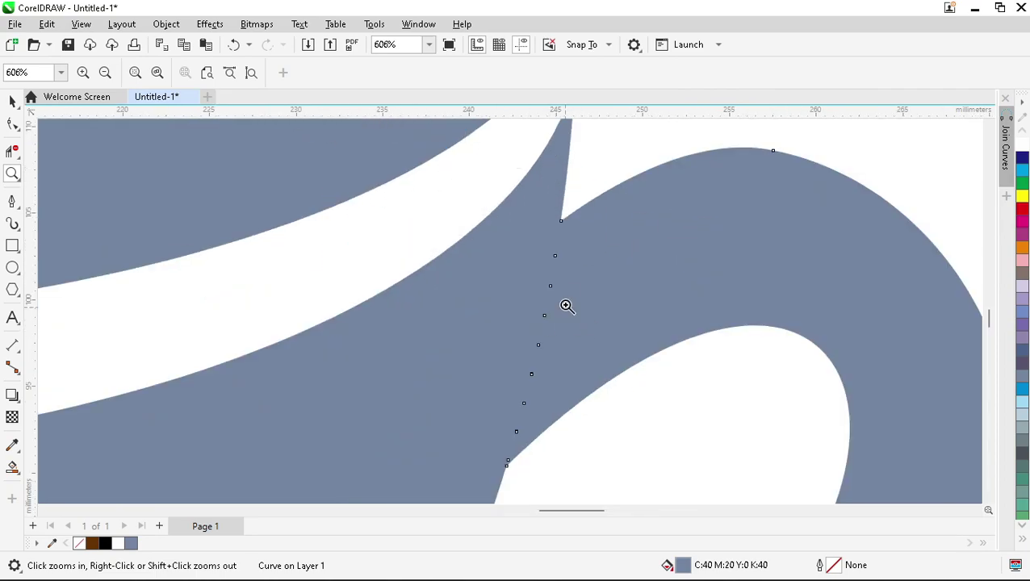
pyautogui.click(16, 129)
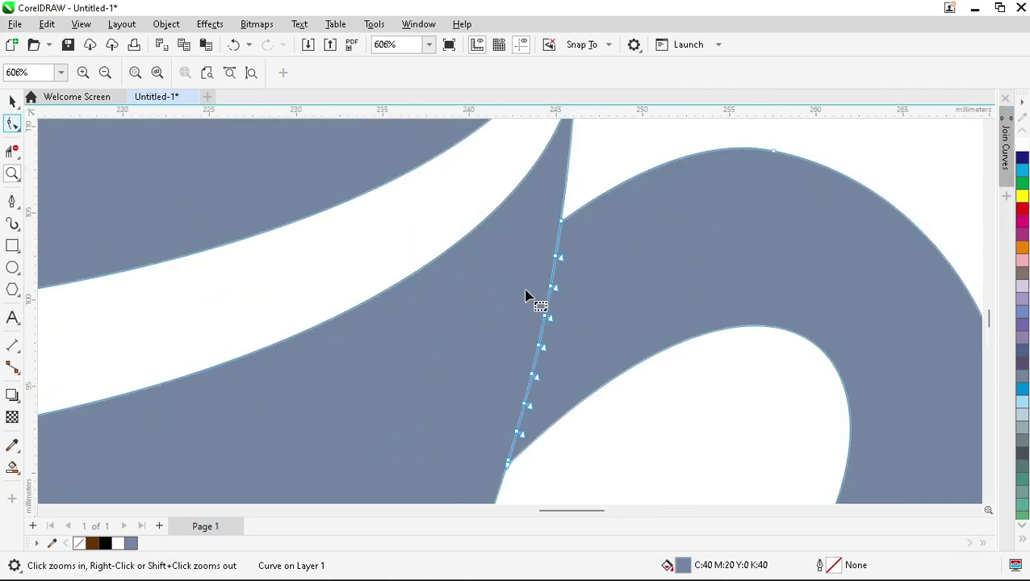
pyautogui.moveTo(508, 247); pyautogui.dragTo(576, 443)
pyautogui.press('Delete')
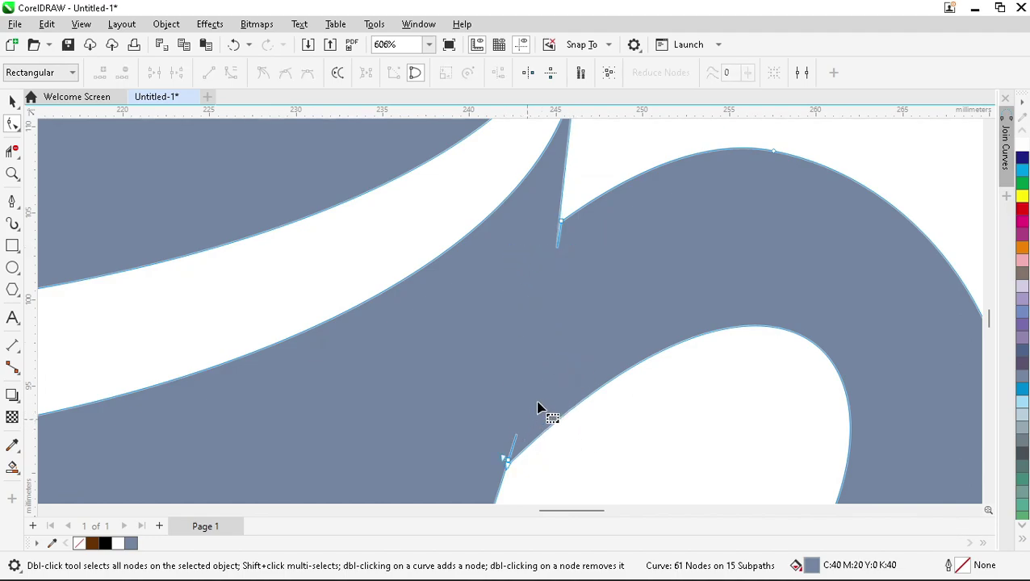
# Pull up the control handle of the node at the upper cup-handle joint to remove the sliver-like notch beneath it.
pyautogui.scroll(3, 562, 222)
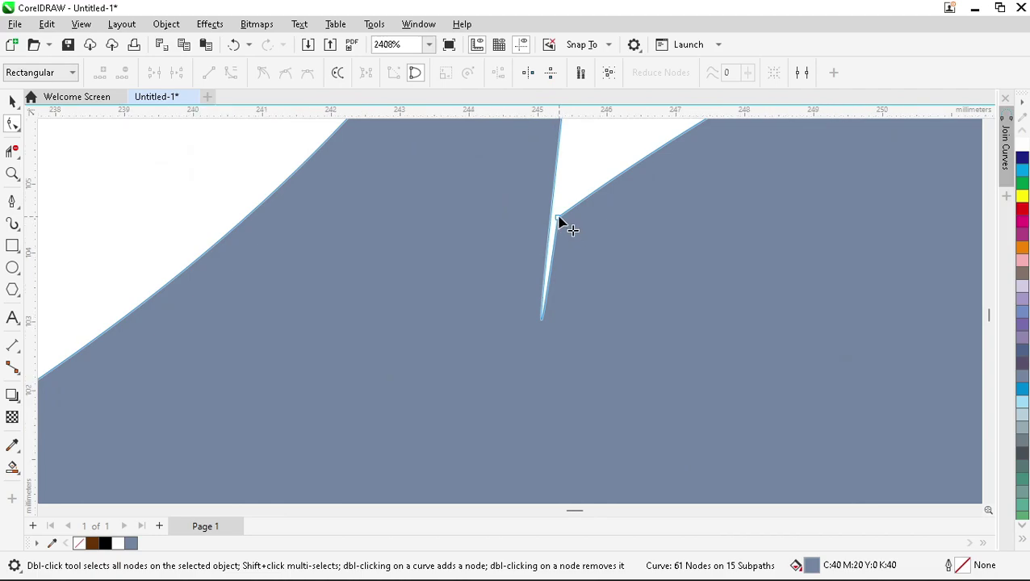
pyautogui.click(557, 218)
pyautogui.scroll(-3, 563, 320)
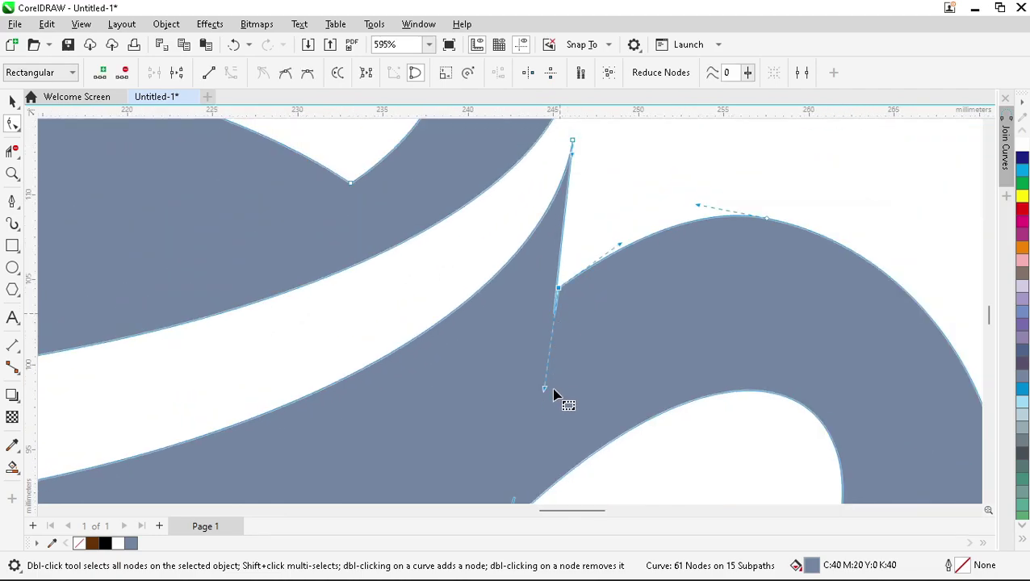
pyautogui.moveTo(545, 396); pyautogui.dragTo(581, 241)
pyautogui.scroll(-3, 557, 322)
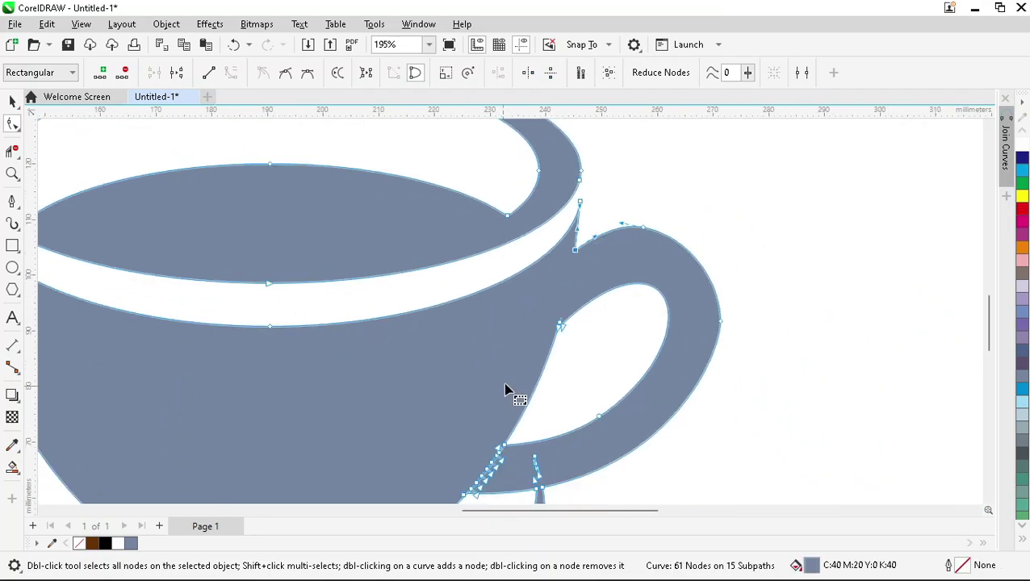
# Delete the leftover nodes and sliver where the handle's inner curve meets the cup body at its upper end.
pyautogui.scroll(4, 574, 324)
pyautogui.scroll(2, 599, 246)
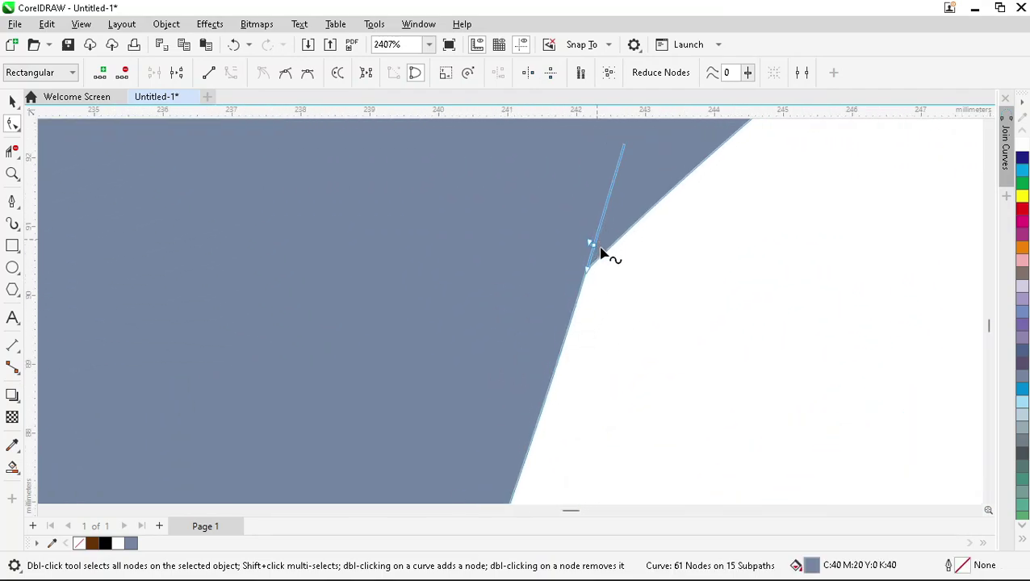
pyautogui.press('Delete')
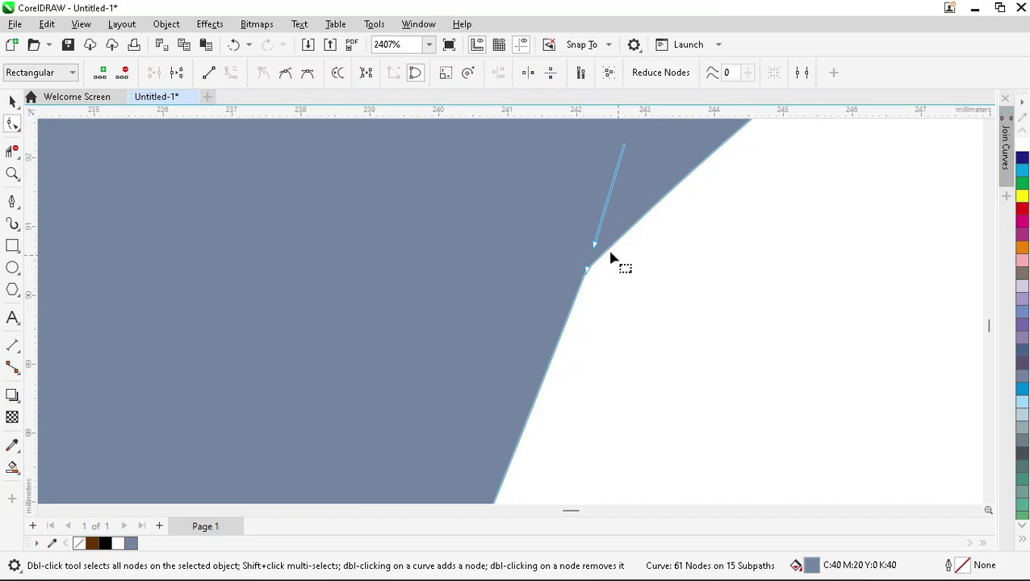
pyautogui.press('Delete')
pyautogui.scroll(-2, 598, 250)
pyautogui.scroll(-5, 591, 345)
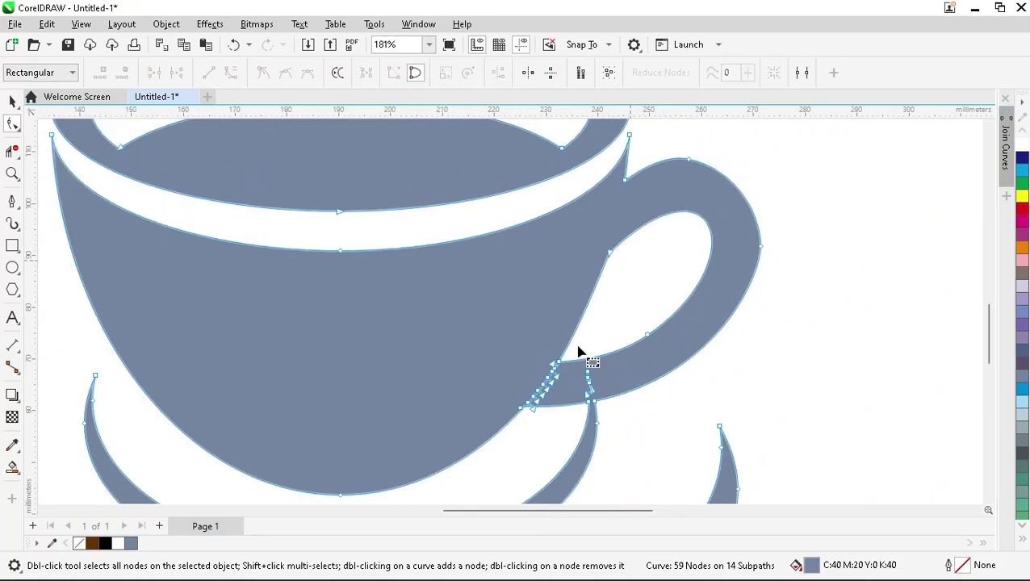
# Delete the surplus seam nodes at the lower cup-handle joint and the stray nodes inside the handle above the saucer, and deselect the curve.
pyautogui.scroll(2, 561, 397)
pyautogui.moveTo(437, 170); pyautogui.dragTo(666, 365)
pyautogui.scroll(-2, 574, 367)
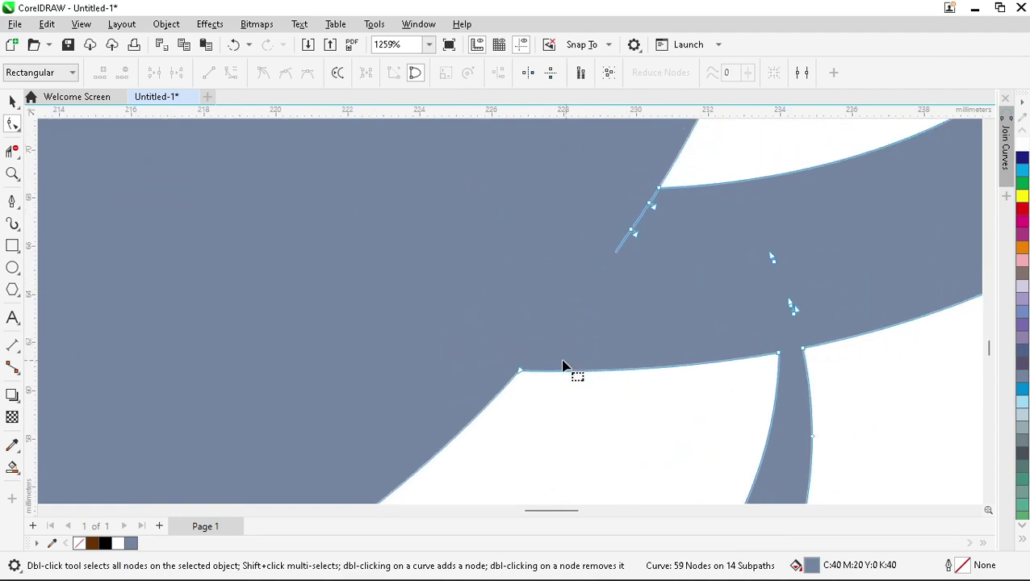
pyautogui.moveTo(582, 192); pyautogui.dragTo(670, 292)
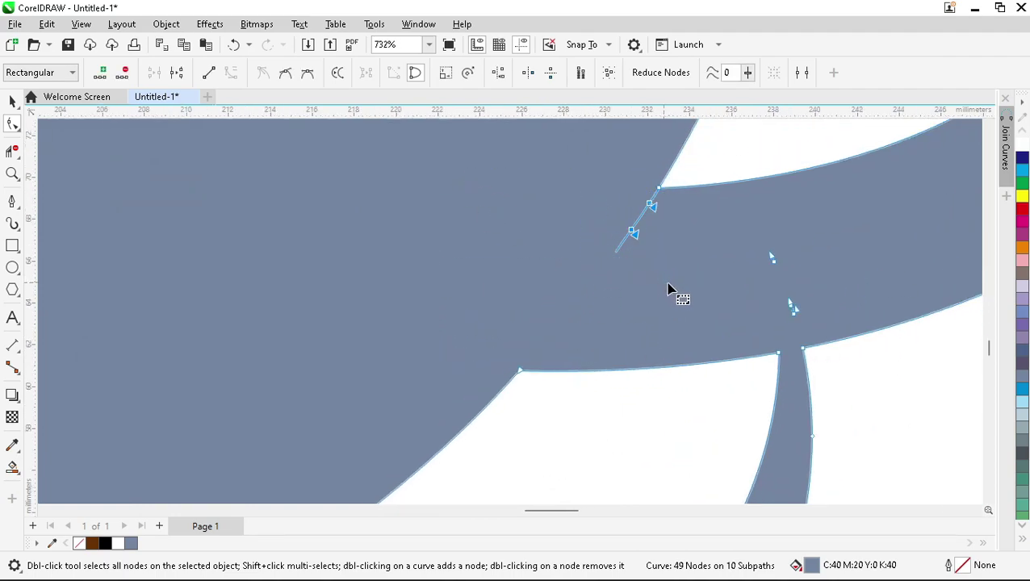
pyautogui.press('Delete')
pyautogui.moveTo(735, 234); pyautogui.dragTo(819, 336)
pyautogui.press('Delete')
pyautogui.scroll(-5, 542, 328)
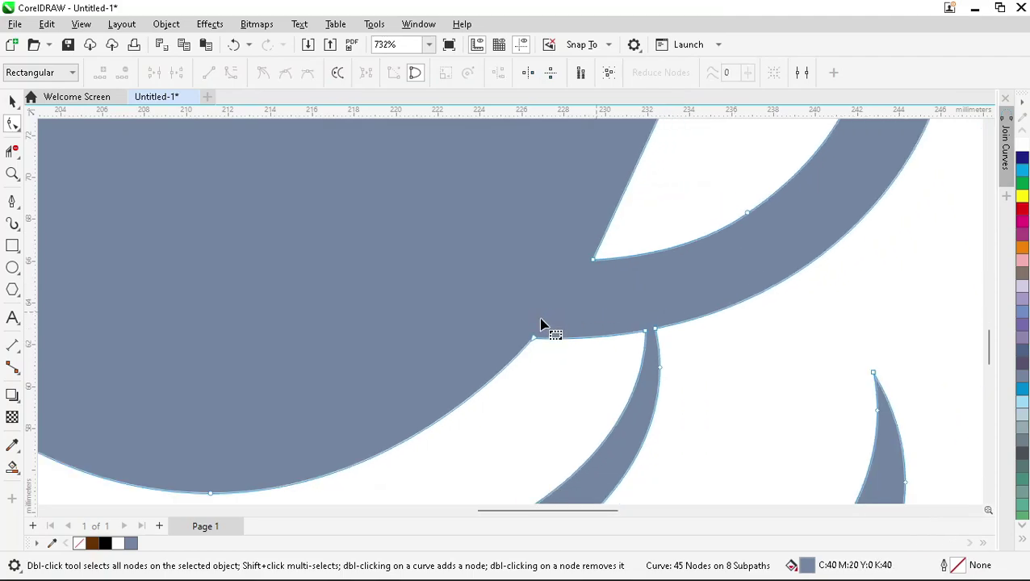
pyautogui.scroll(-2, 687, 381)
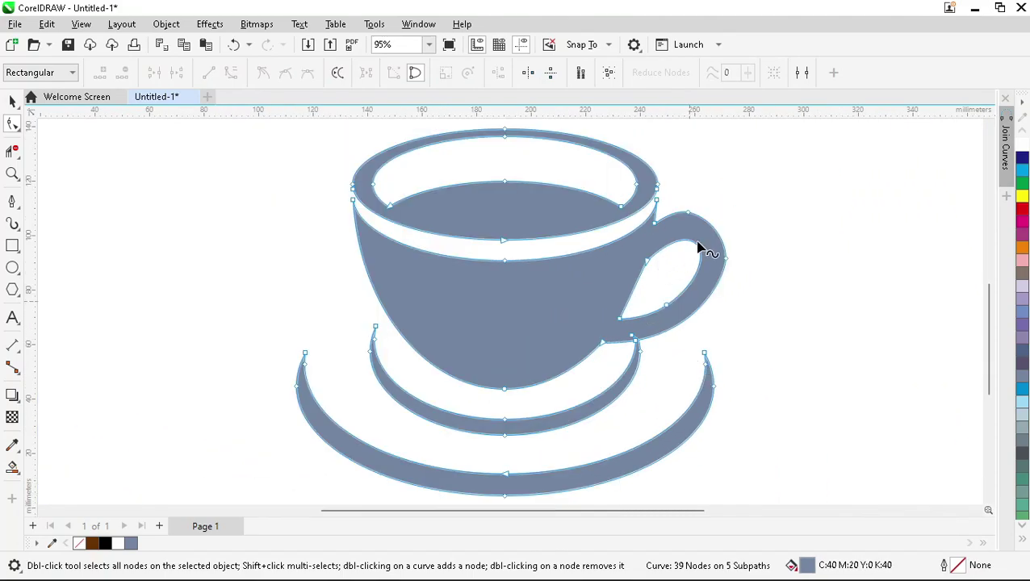
pyautogui.scroll(-1, 695, 250)
pyautogui.moveTo(340, 145); pyautogui.dragTo(747, 442)
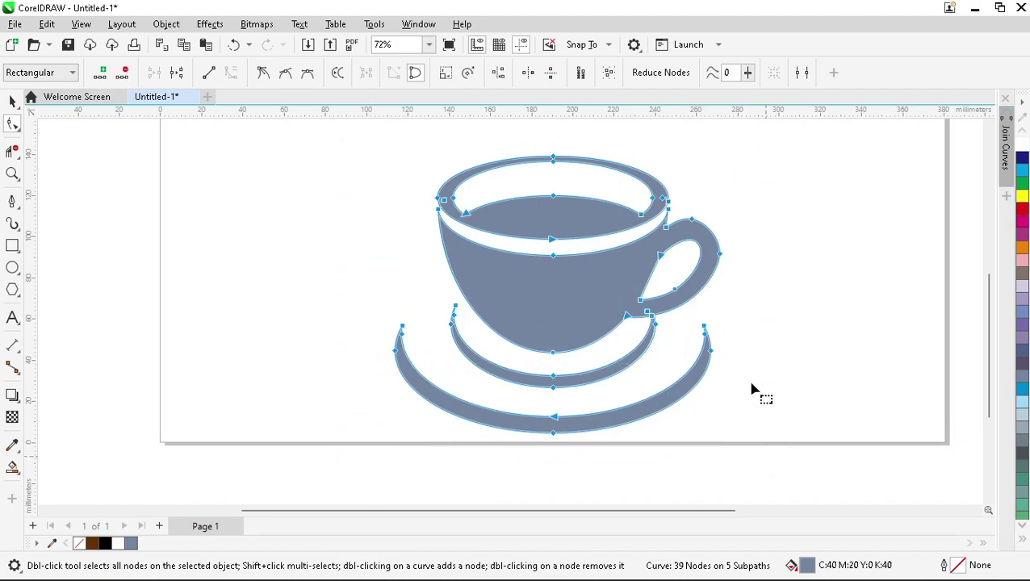
pyautogui.press('space')
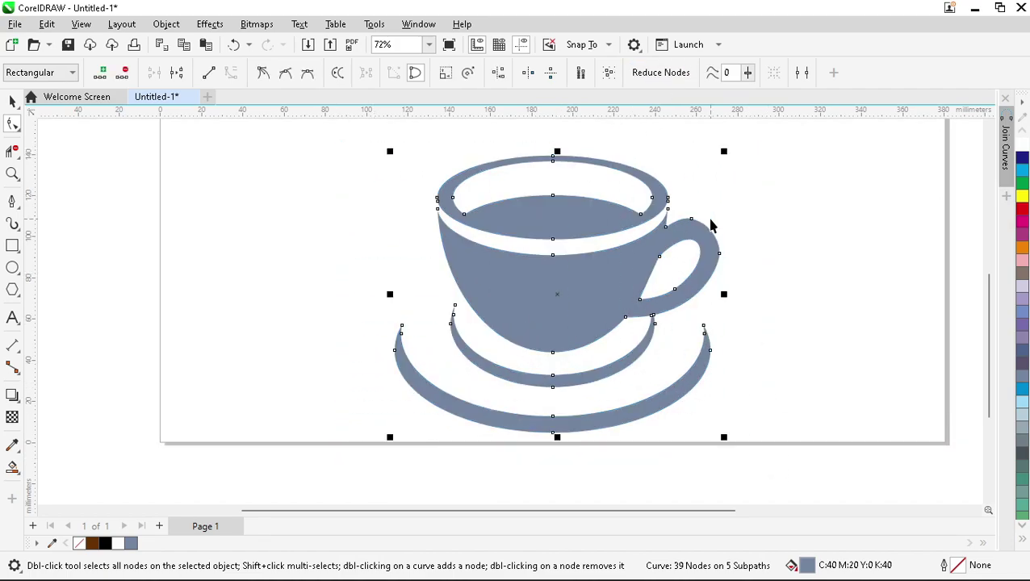
pyautogui.click(795, 216)
# Draw an S-shaped Pen curve above the cup rim, about 13 mm wide and 55 mm tall, as one edge of a steam wisp.
pyautogui.scroll(1, 543, 379)
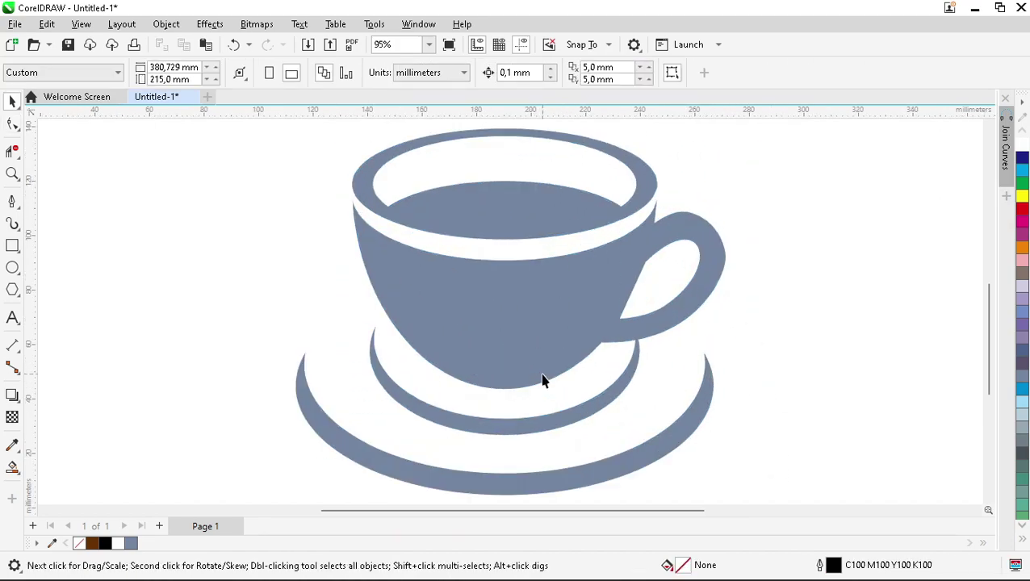
pyautogui.scroll(-2, 546, 387)
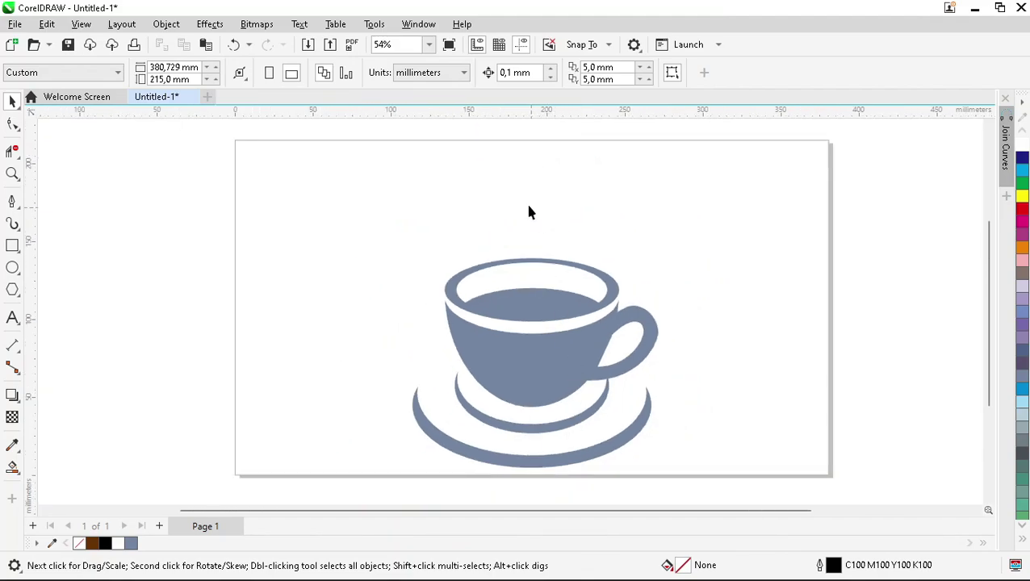
pyautogui.scroll(2, 521, 167)
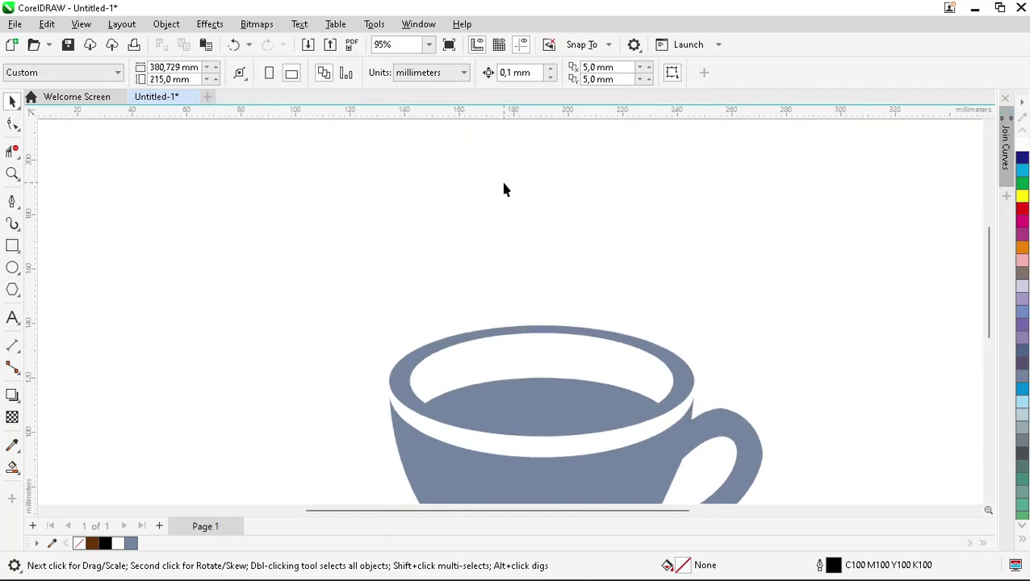
pyautogui.click(12, 201)
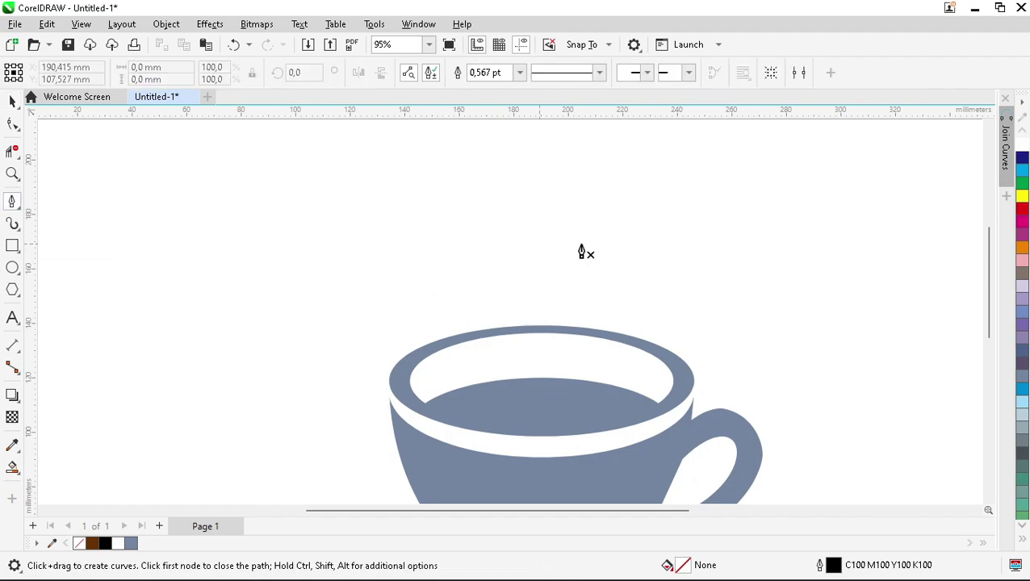
pyautogui.click(547, 163)
pyautogui.moveTo(567, 234); pyautogui.dragTo(537, 272)
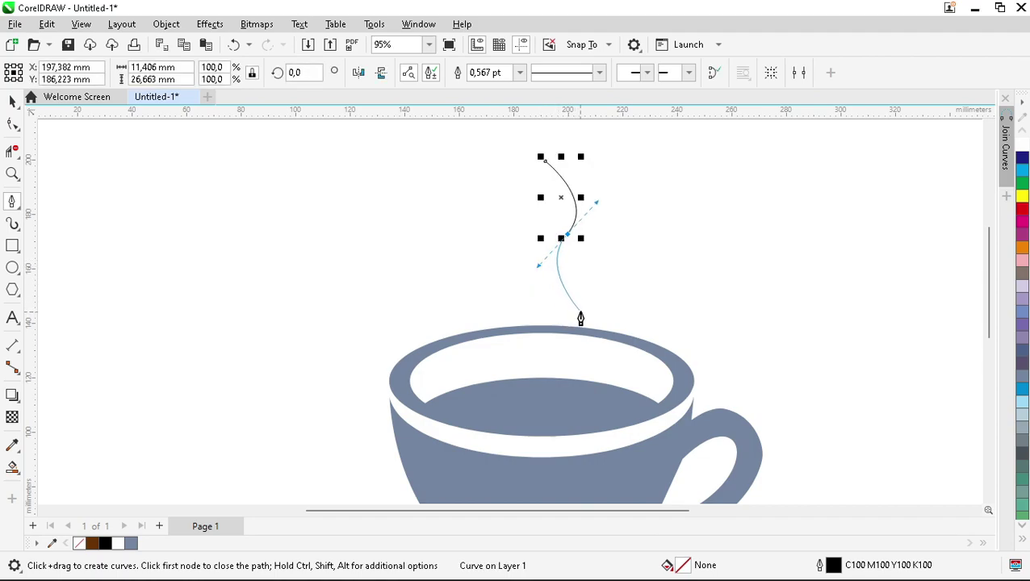
pyautogui.moveTo(581, 313)
pyautogui.mouseDown()
pyautogui.moveTo(593, 327)
pyautogui.moveTo(588, 320)
pyautogui.mouseUp()
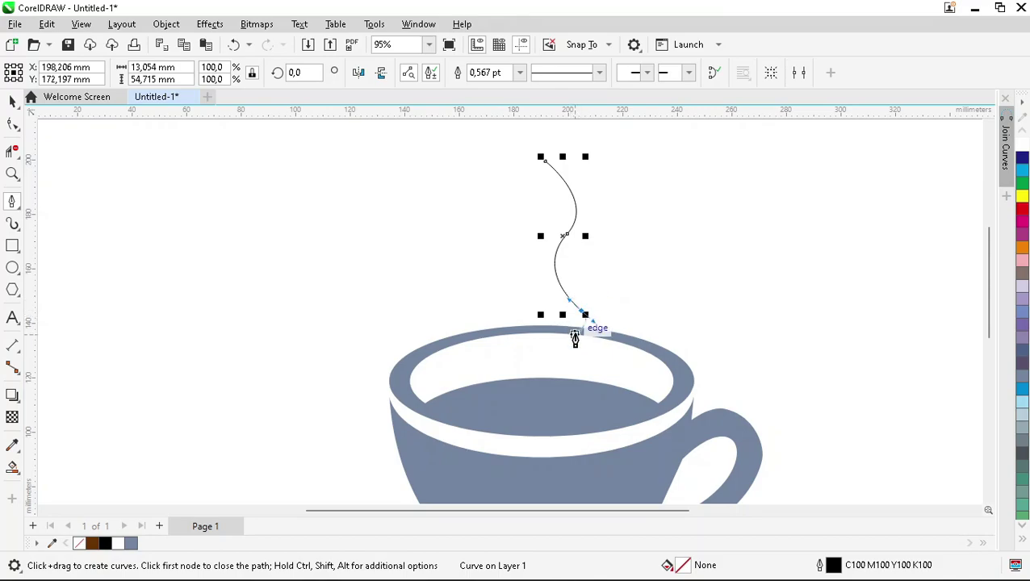
# Draw the wisp's opposite edge back up to the start node, closing it as a tapered shape about 14 mm wide.
pyautogui.keyDown('alt'); pyautogui.click(580, 312); pyautogui.keyUp('alt')
pyautogui.scroll(1, 529, 227)
pyautogui.moveTo(551, 236); pyautogui.dragTo(580, 149)
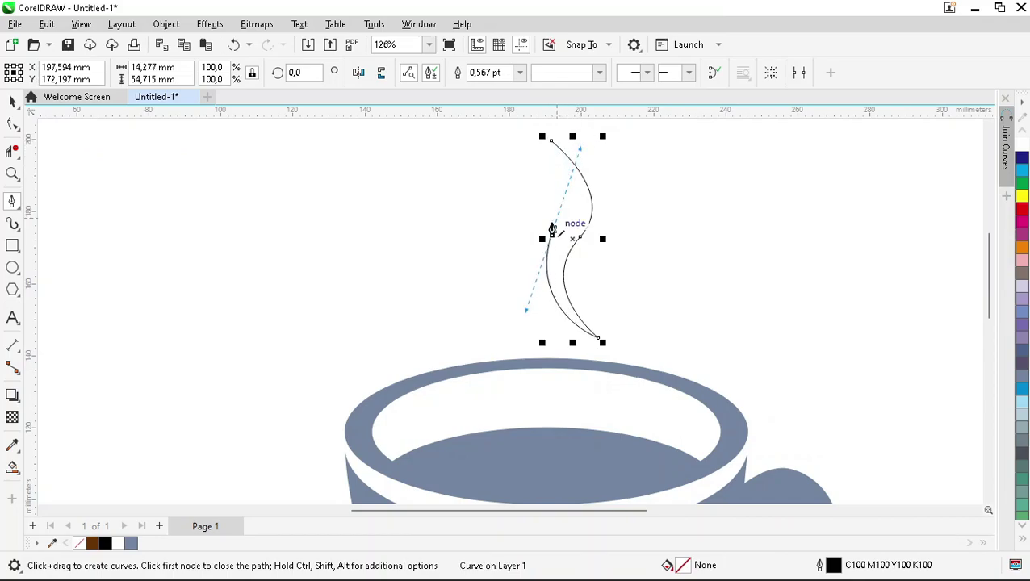
pyautogui.moveTo(553, 143); pyautogui.dragTo(578, 197)
pyautogui.scroll(-2, 648, 267)
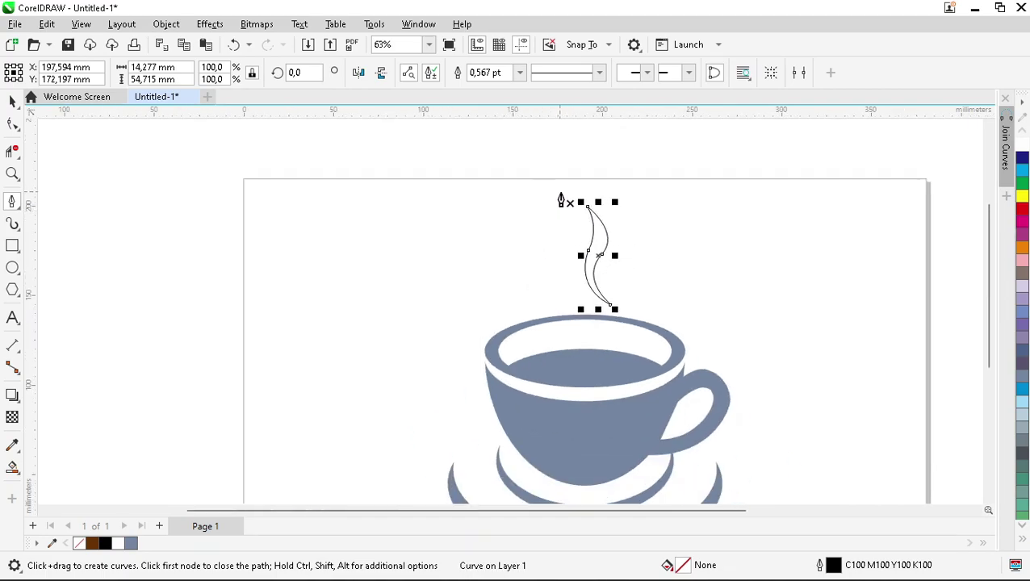
# Draw a smaller closed S-shaped steam wisp, about 9 mm wide and 36 mm tall, to the upper left of the first one.
pyautogui.scroll(4, 561, 201)
pyautogui.scroll(1, 597, 240)
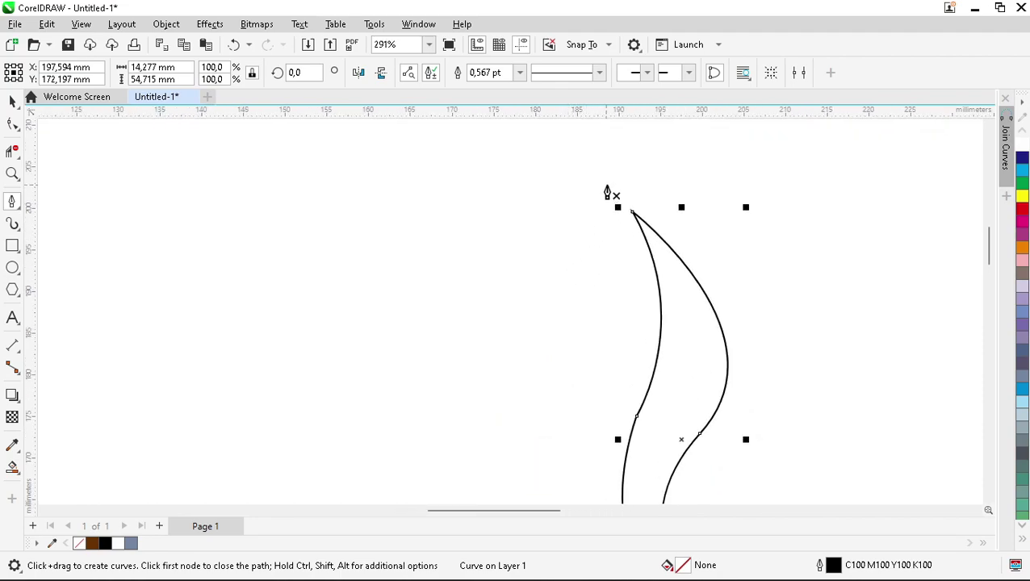
pyautogui.scroll(-2, 586, 242)
pyautogui.scroll(1, 597, 177)
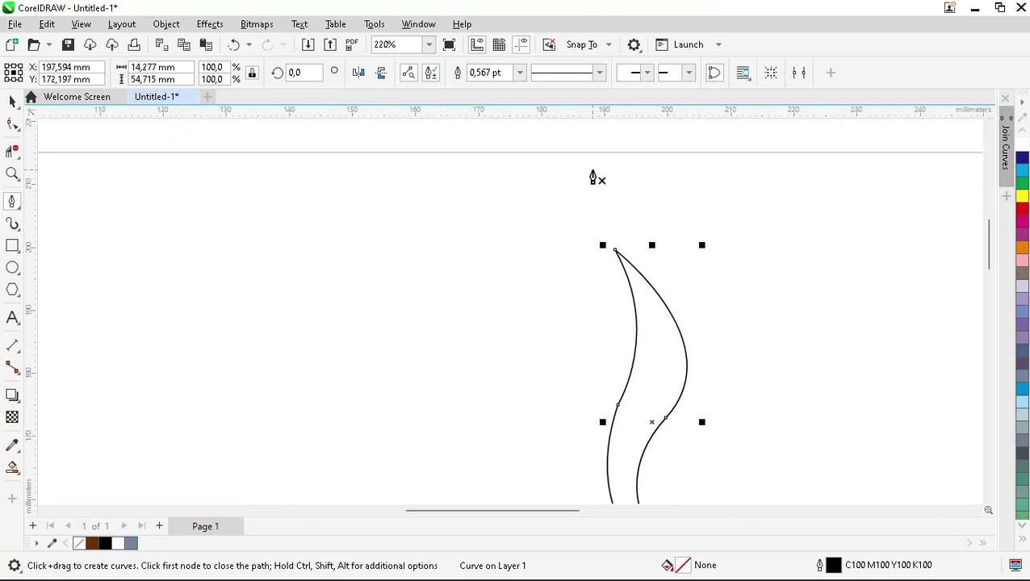
pyautogui.moveTo(587, 158); pyautogui.dragTo(612, 319)
pyautogui.moveTo(589, 386); pyautogui.dragTo(567, 420)
pyautogui.click(590, 388)
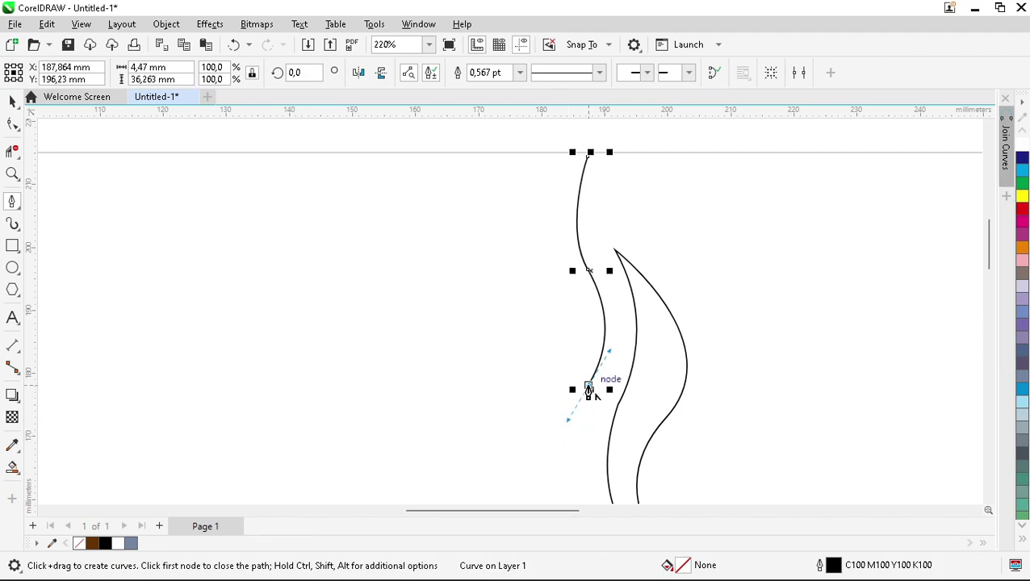
pyautogui.moveTo(559, 265); pyautogui.dragTo(519, 210)
pyautogui.click(587, 157)
pyautogui.scroll(-2, 531, 281)
pyautogui.scroll(-2, 528, 253)
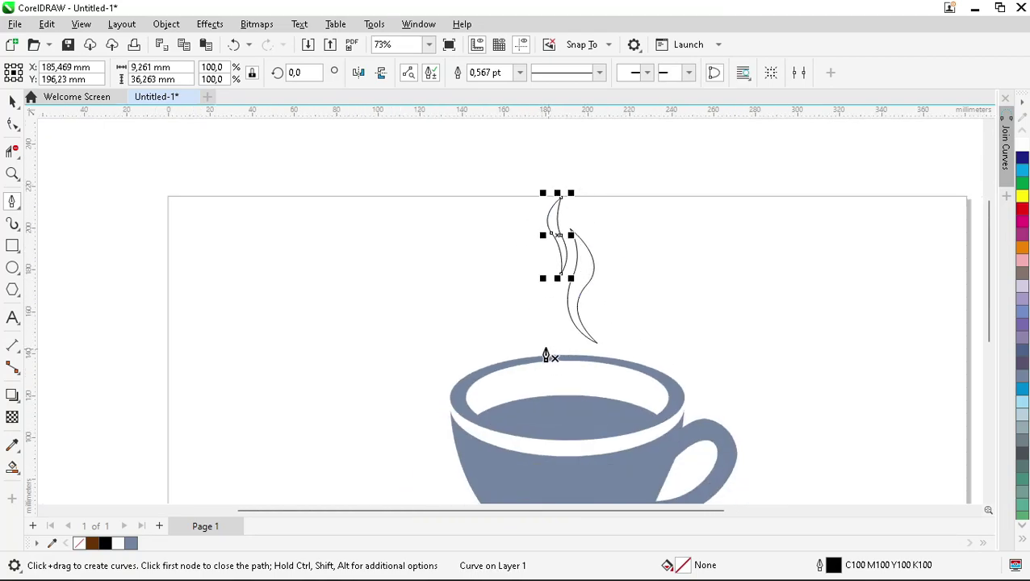
pyautogui.press('space')
pyautogui.click(468, 300)
# Move both steam wisps slightly down and scale them together to about 21 mm wide and 62 mm tall.
pyautogui.scroll(-2, 528, 222)
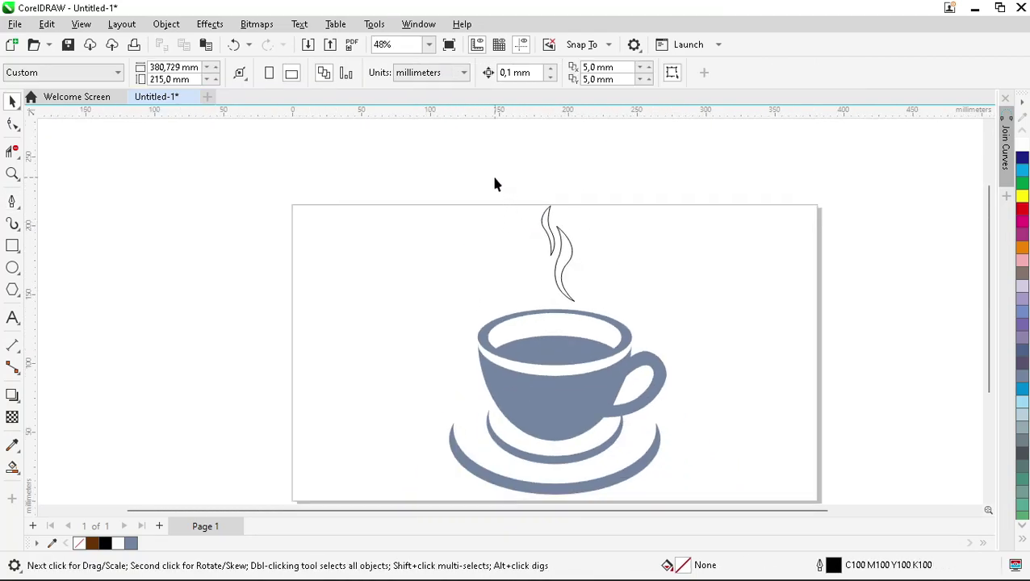
pyautogui.moveTo(610, 323); pyautogui.dragTo(609, 325)
pyautogui.scroll(2, 568, 338)
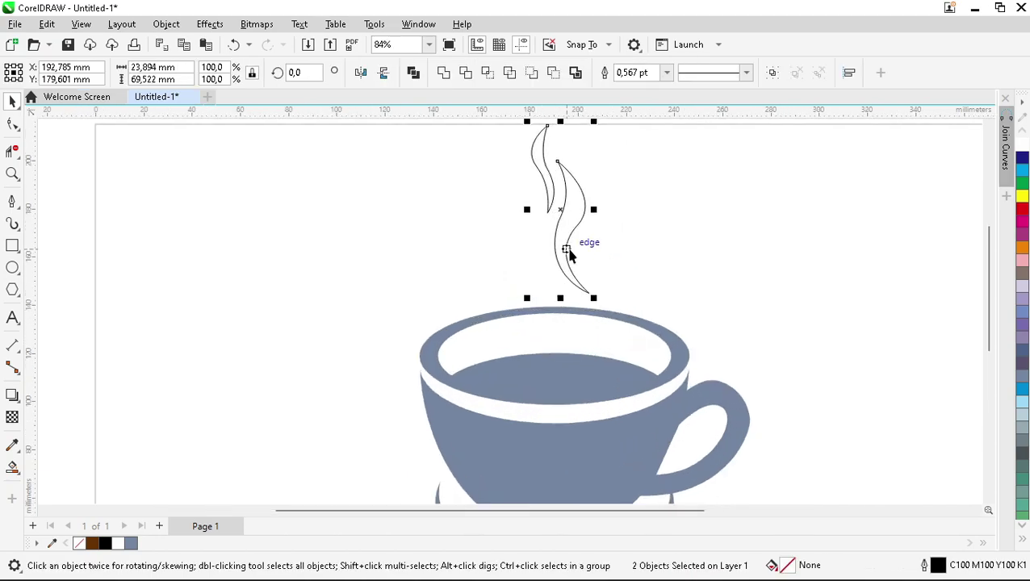
pyautogui.moveTo(559, 244)
pyautogui.mouseDown()
pyautogui.moveTo(564, 264)
pyautogui.moveTo(565, 252)
pyautogui.mouseUp()
pyautogui.moveTo(595, 134); pyautogui.dragTo(590, 145)
pyautogui.scroll(-3, 589, 186)
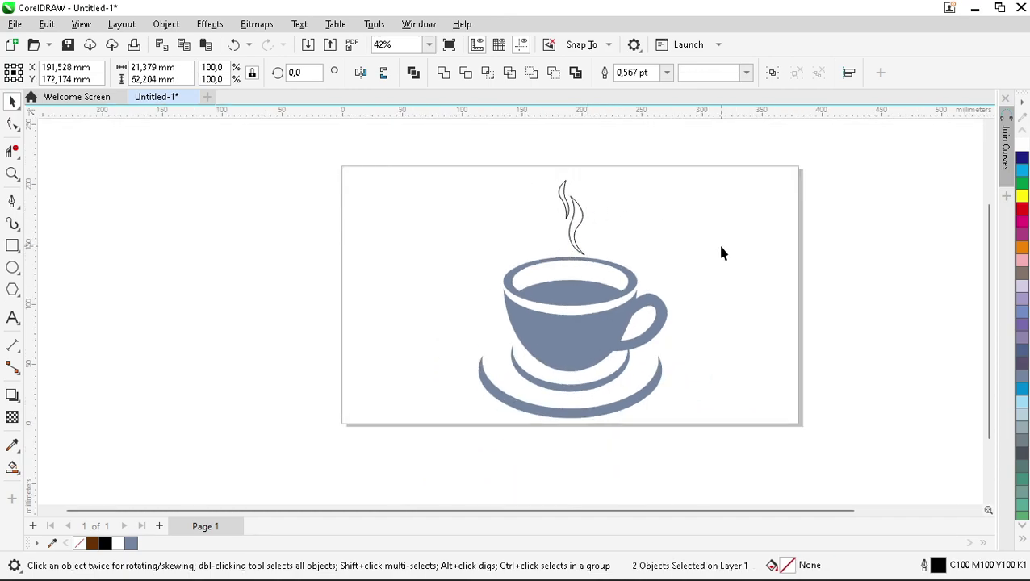
# Weld both steam wisps with the cup and saucer into a single curve.
pyautogui.click(714, 280)
pyautogui.moveTo(466, 226); pyautogui.dragTo(719, 443)
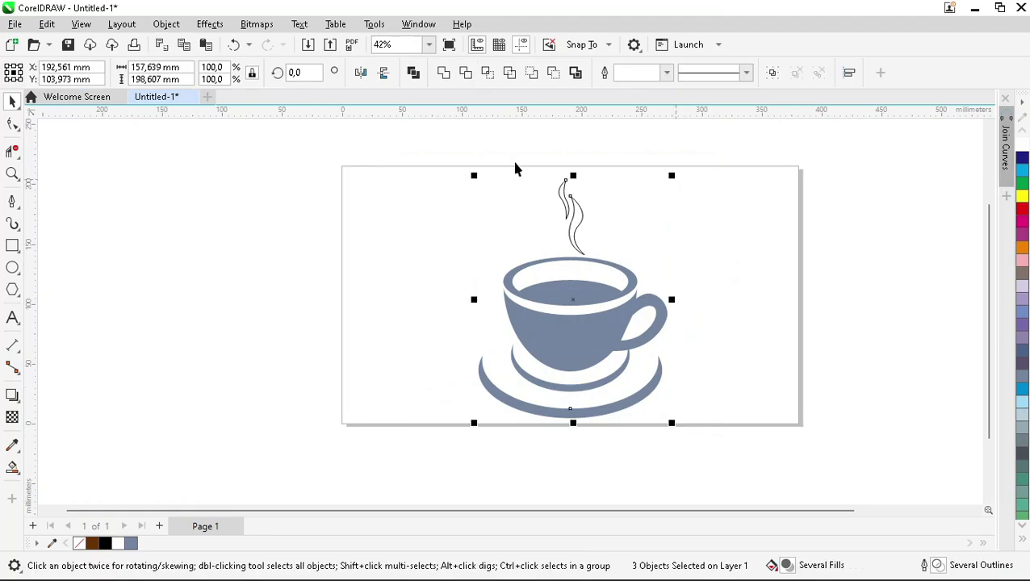
pyautogui.click(443, 74)
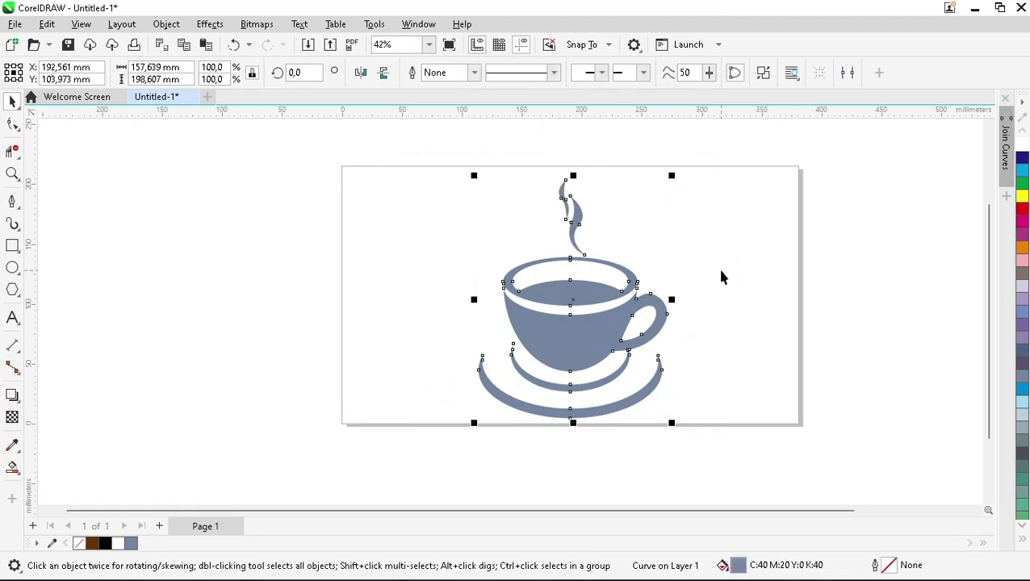
pyautogui.click(754, 274)
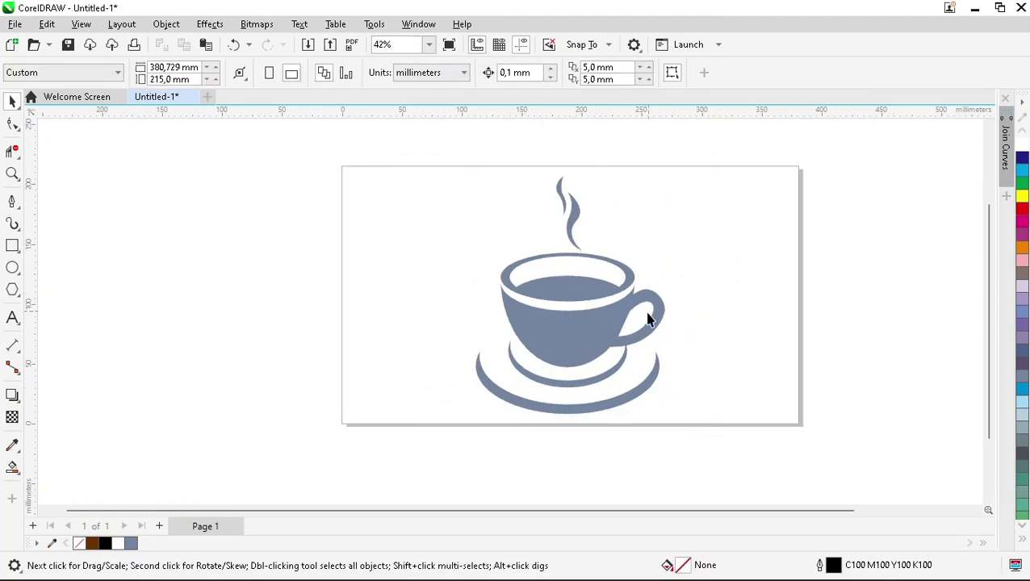
# Scale the welded coffee cup down to about 117 × 148 mm and fill it brown (#673301).
pyautogui.click(587, 339)
pyautogui.moveTo(675, 176); pyautogui.dragTo(651, 203)
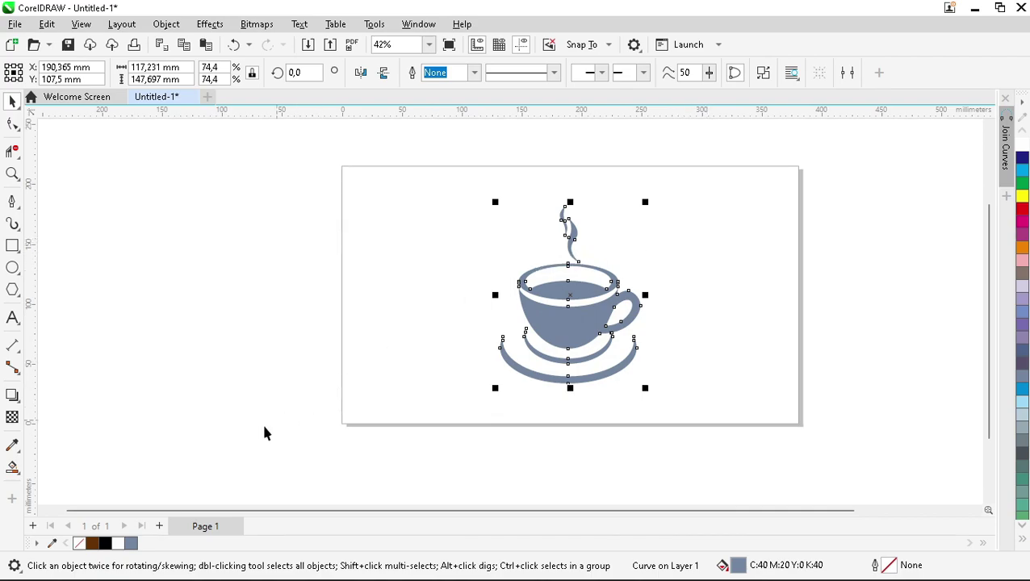
pyautogui.click(90, 547)
pyautogui.click(345, 347)
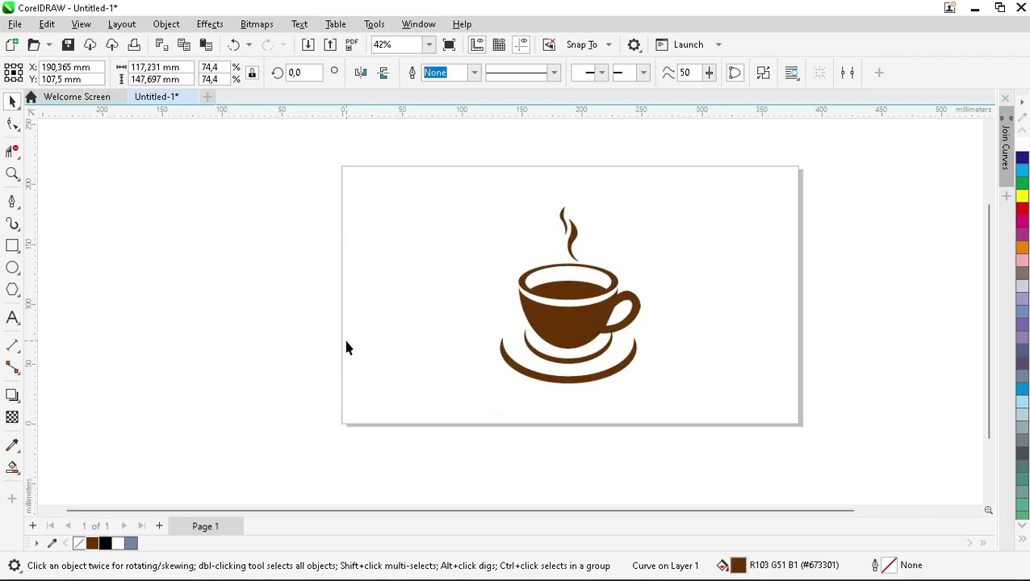
pyautogui.press('F4')
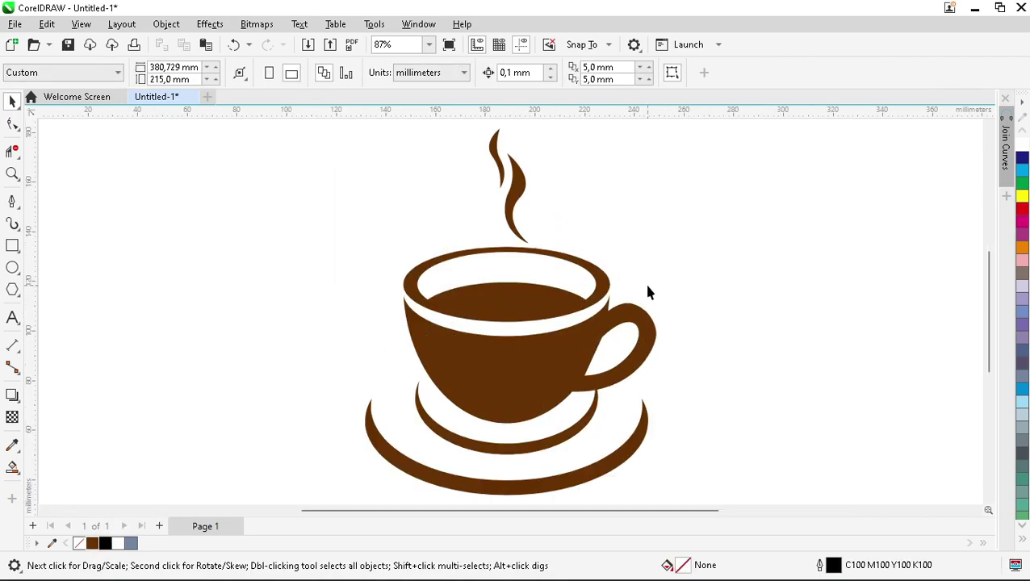
pyautogui.scroll(-2, 616, 305)
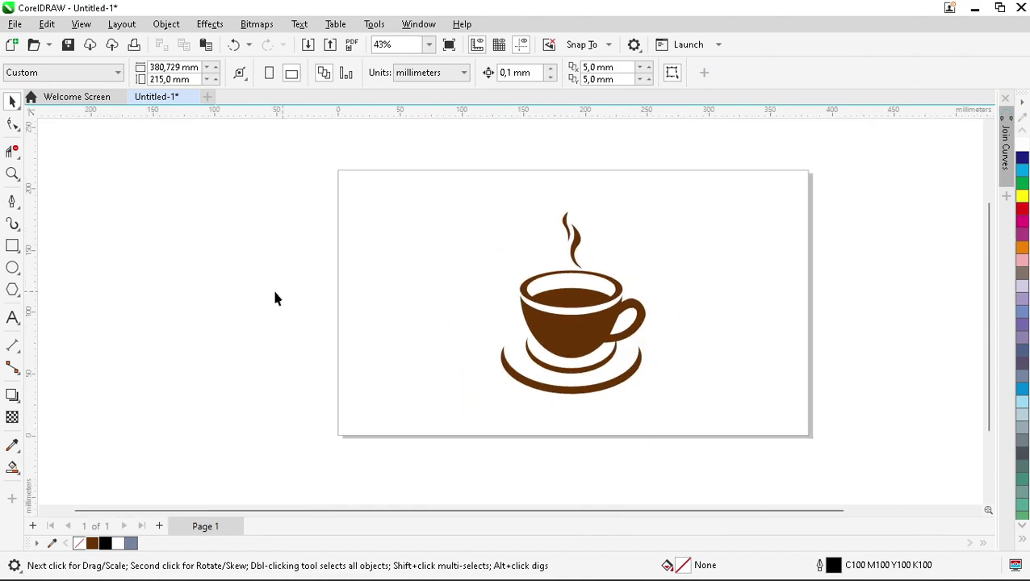
# Add a page-sized rectangle frame and move the coffee cup off the page to its right.
pyautogui.doubleClick(14, 247)
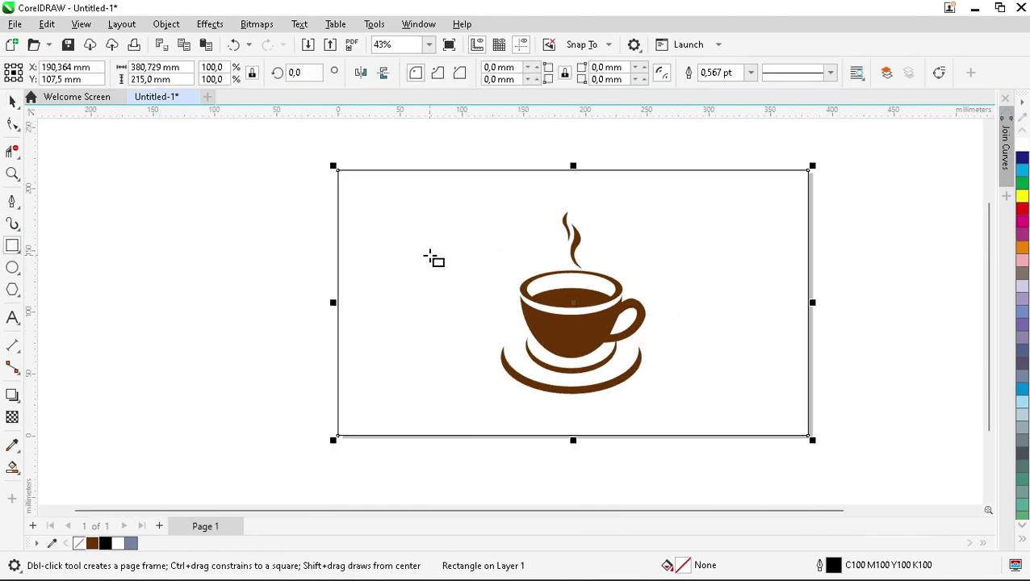
pyautogui.press('space')
pyautogui.click(651, 317)
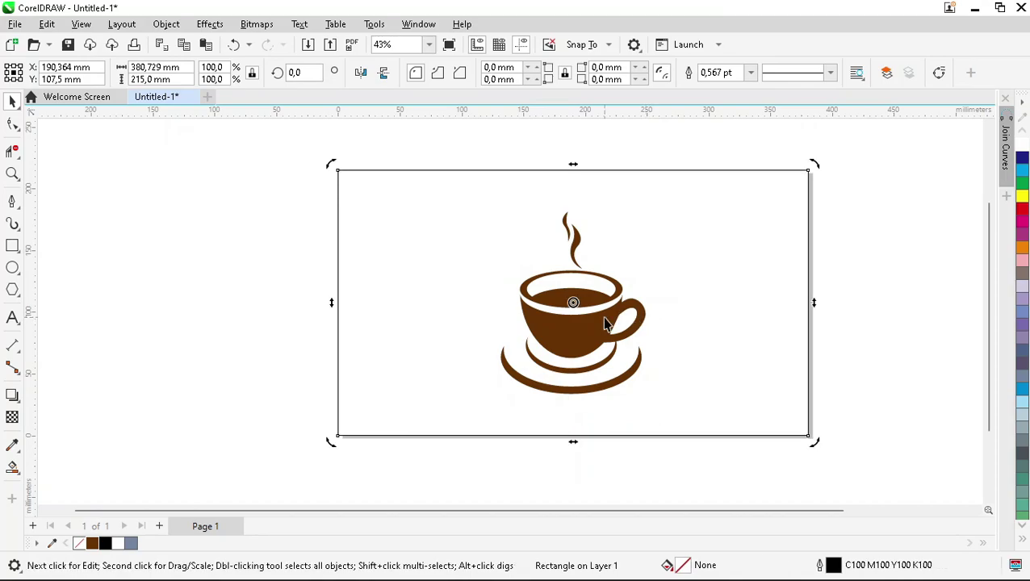
pyautogui.click(605, 322)
pyautogui.moveTo(547, 317); pyautogui.dragTo(882, 299)
pyautogui.click(499, 309)
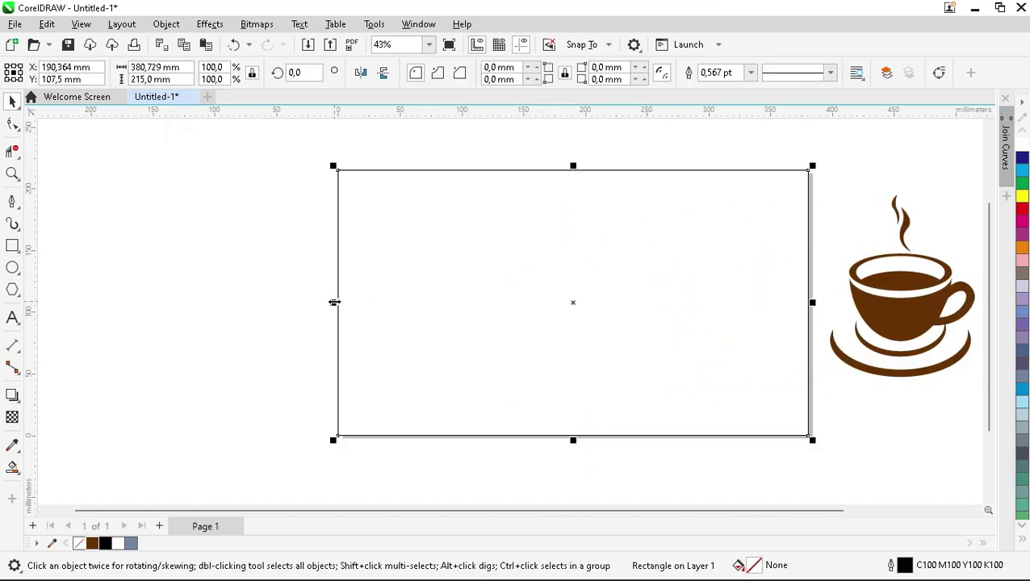
# Narrow the frame from its left edge to about 215 mm wide and centre the coffee cup inside it.
pyautogui.moveTo(334, 302); pyautogui.dragTo(540, 298)
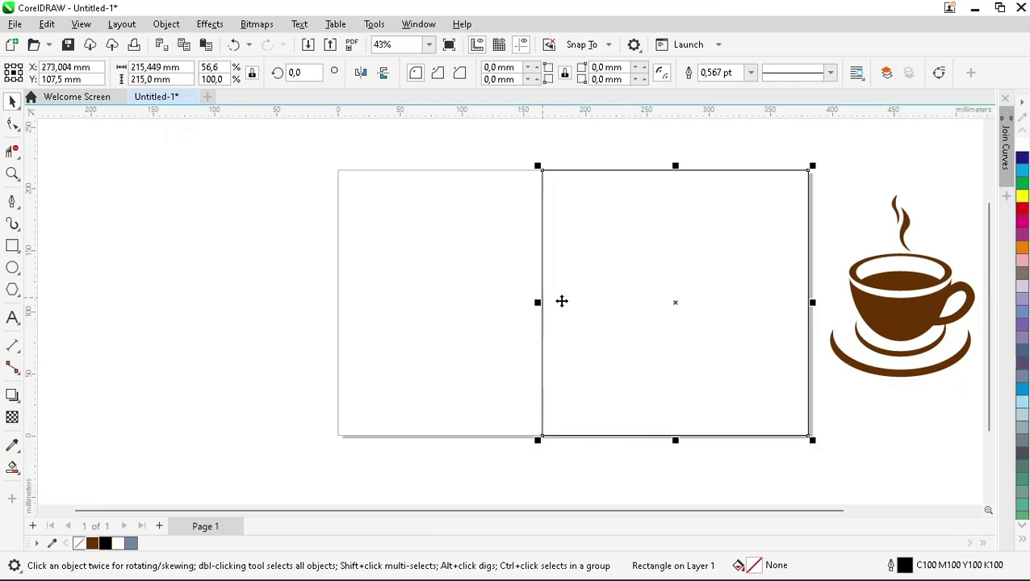
pyautogui.click(471, 334)
pyautogui.click(899, 310)
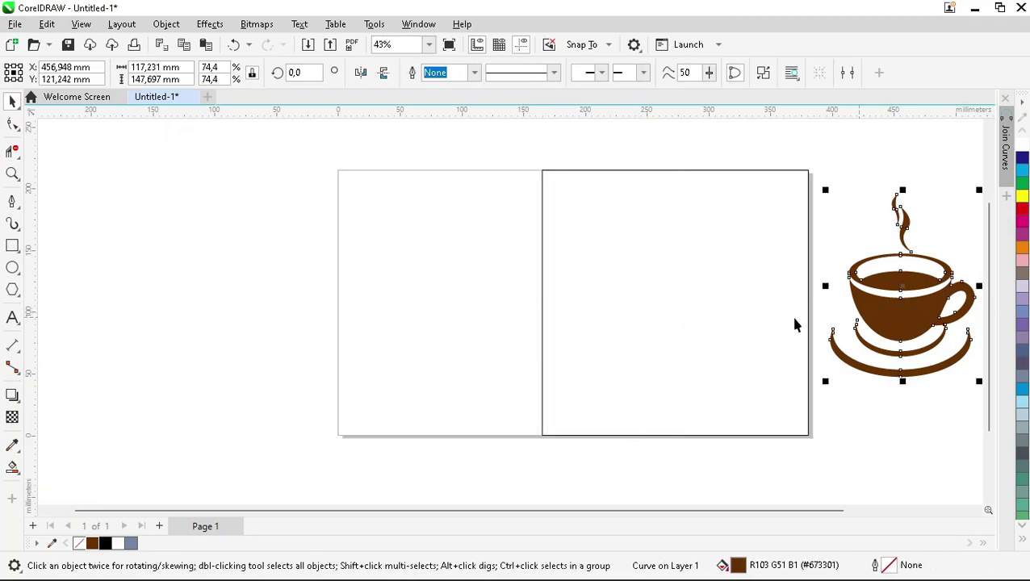
pyautogui.keyDown('shift'); pyautogui.click(744, 314); pyautogui.keyUp('shift')
pyautogui.press('e')
pyautogui.press('c')
pyautogui.click(867, 277)
# Move the cup slightly up within the square and scale it to about 108 × 136 mm.
pyautogui.click(686, 329)
pyautogui.moveTo(686, 328); pyautogui.dragTo(681, 305)
pyautogui.click(817, 310)
pyautogui.click(704, 307)
pyautogui.moveTo(750, 183); pyautogui.dragTo(745, 188)
pyautogui.click(873, 214)
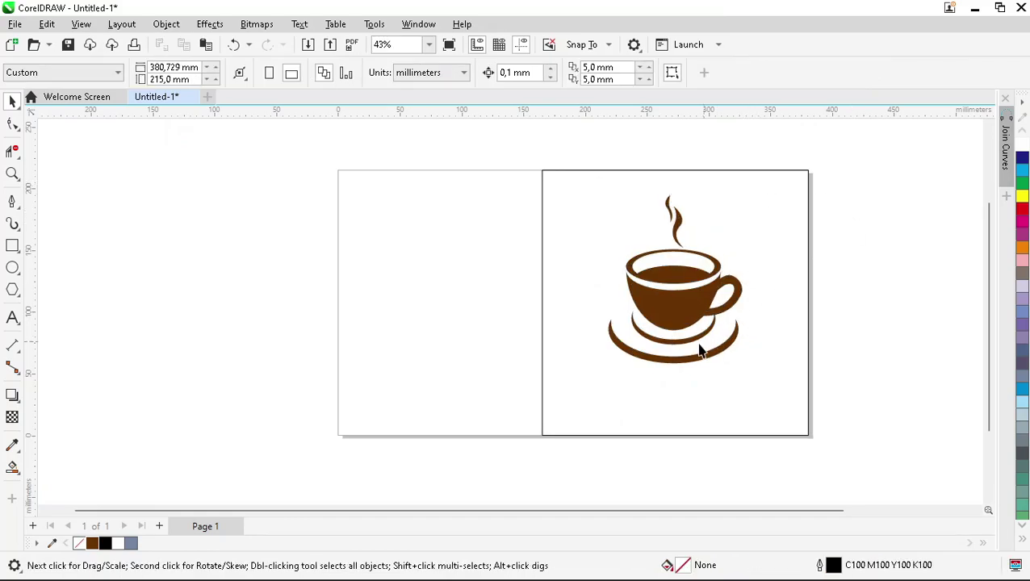
# Add the text "Coffee" below the saucer and set it in the mileadilan font.
pyautogui.click(16, 320)
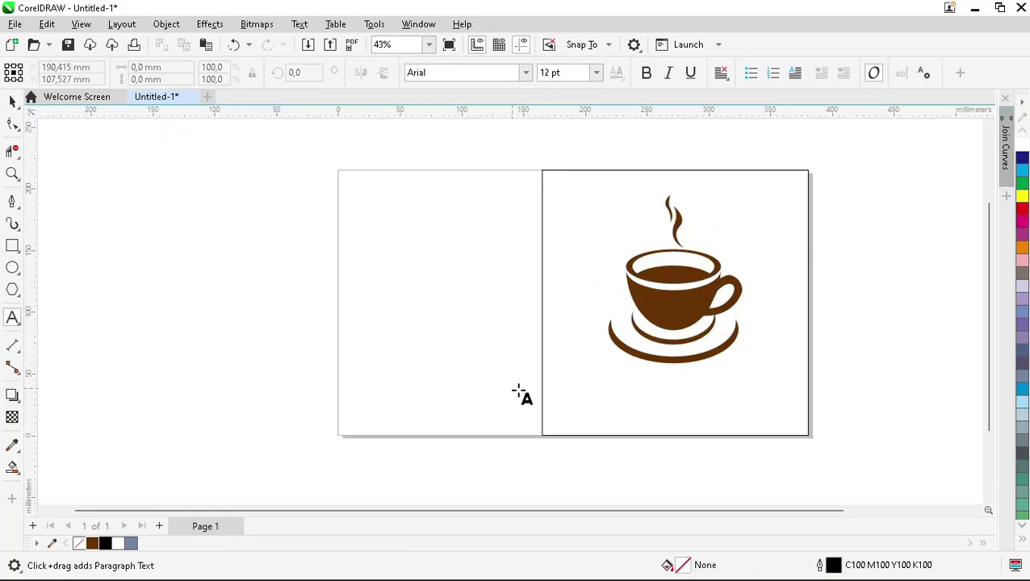
pyautogui.click(596, 398)
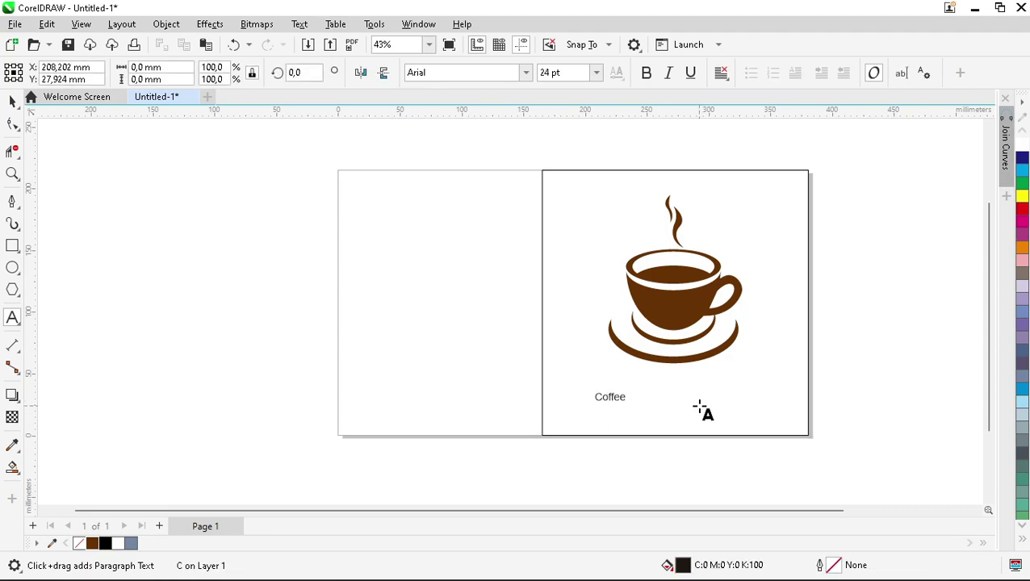
pyautogui.click(12, 100)
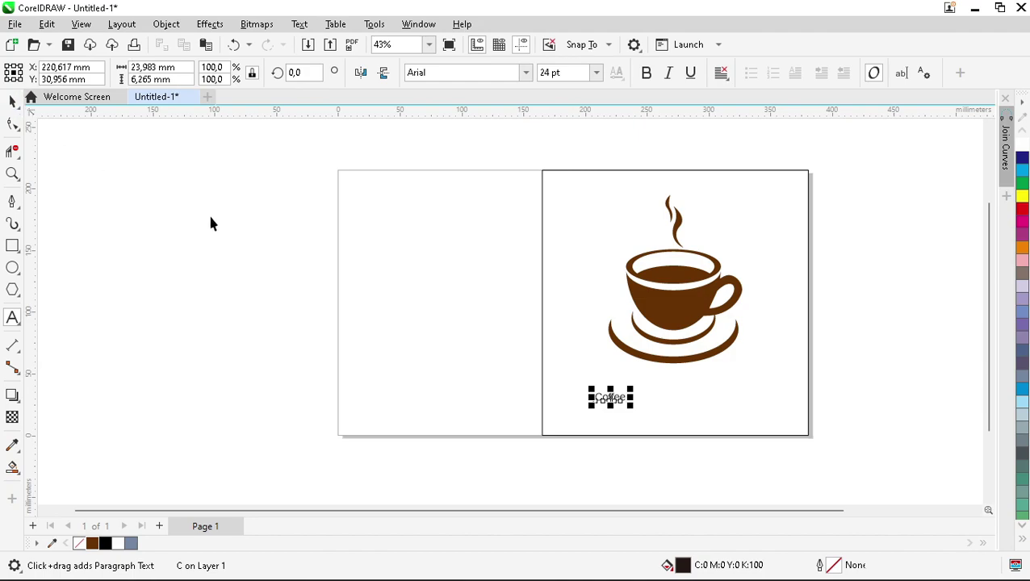
pyautogui.click(526, 72)
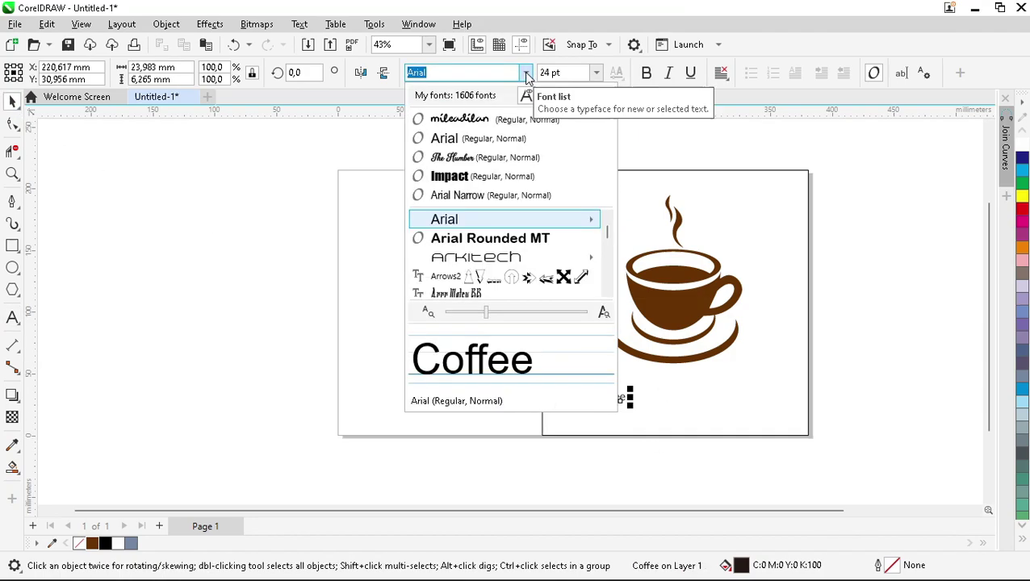
pyautogui.click(488, 114)
# Enlarge the "Coffee" text to about 116 mm wide and place it just beneath the saucer.
pyautogui.moveTo(625, 391); pyautogui.dragTo(788, 339)
pyautogui.scroll(3, 691, 381)
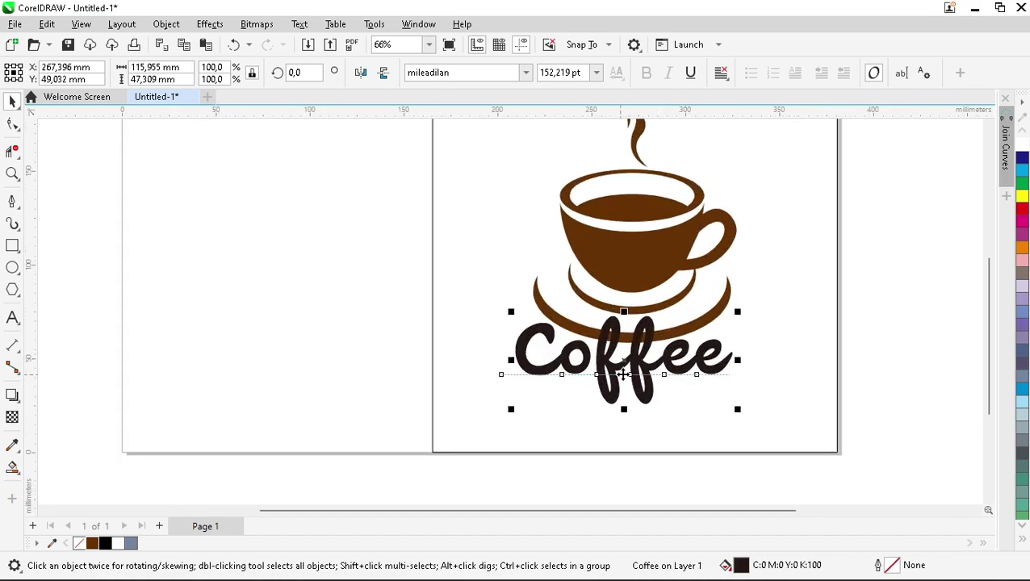
pyautogui.moveTo(630, 371); pyautogui.dragTo(644, 409)
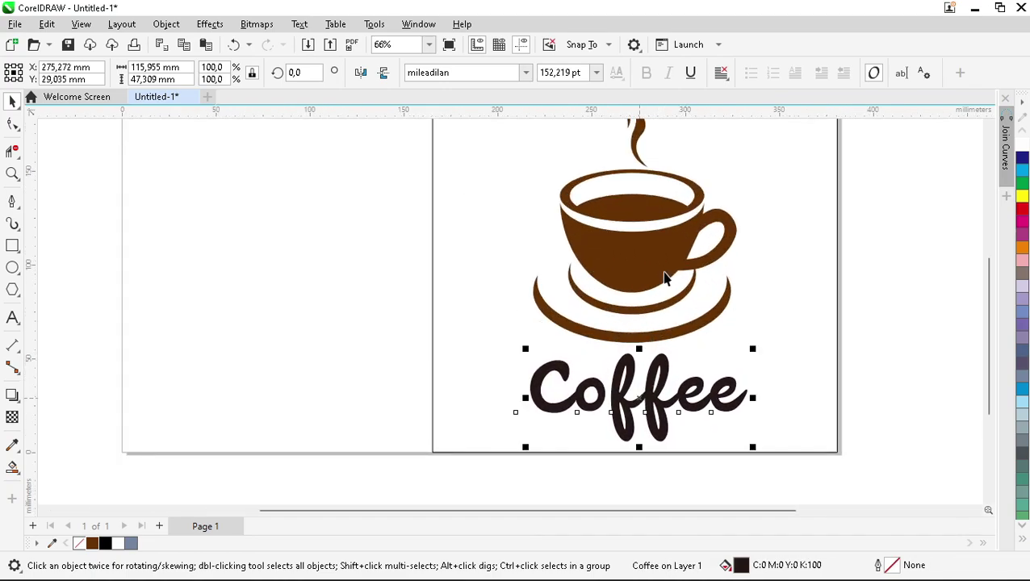
# Centre the "Coffee" text horizontally under the cup and fill it with the same brown (#673301).
pyautogui.keyDown('shift'); pyautogui.click(640, 254); pyautogui.keyUp('shift')
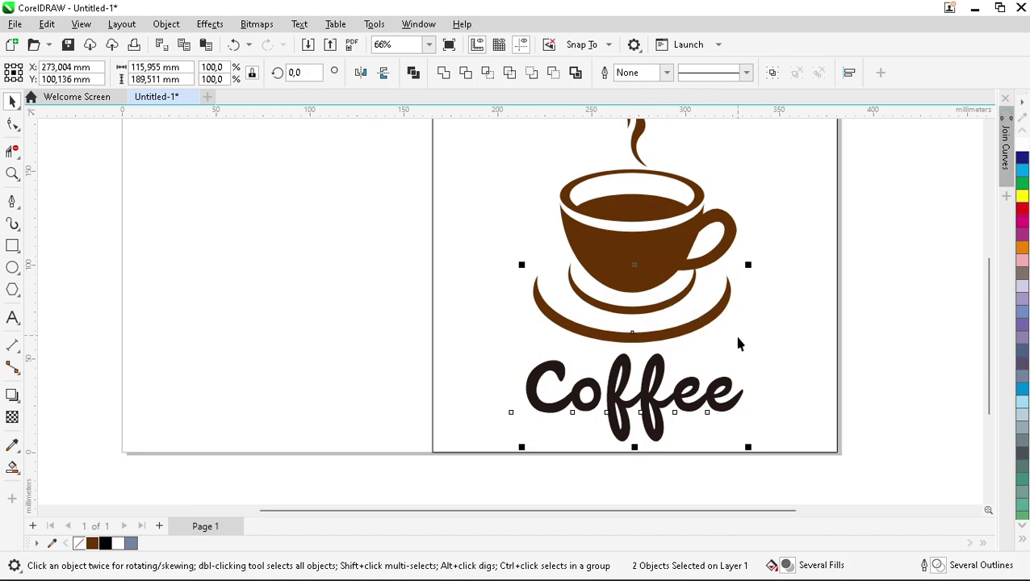
pyautogui.click(93, 545)
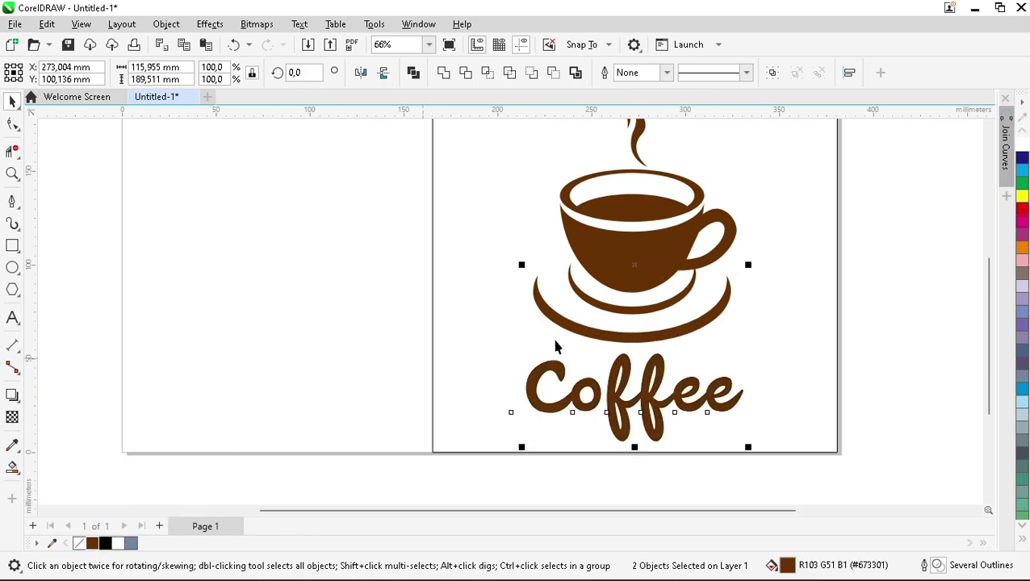
pyautogui.scroll(-2, 629, 335)
pyautogui.scroll(1, 642, 302)
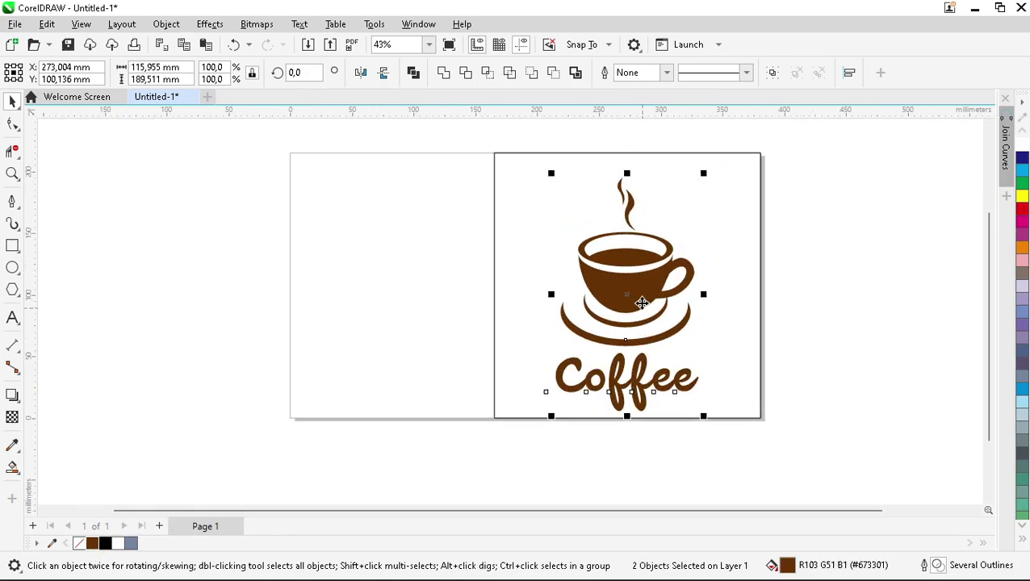
# Place a copy of the coffee cup off the page to its left.
pyautogui.click(792, 318)
pyautogui.click(632, 282)
pyautogui.moveTo(632, 283); pyautogui.dragTo(202, 284)
# Group the original cup with the "Coffee" text and centre the group in the square frame.
pyautogui.click(634, 305)
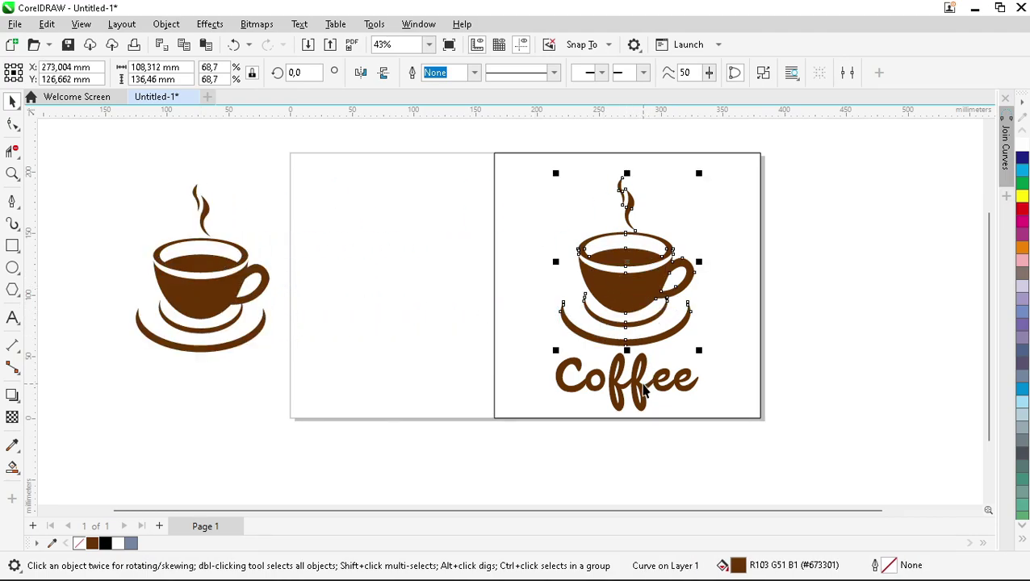
pyautogui.keyDown('shift'); pyautogui.click(644, 390); pyautogui.keyUp('shift')
pyautogui.hotkey('ctrl', 'g')
pyautogui.keyDown('shift'); pyautogui.click(730, 347); pyautogui.keyUp('shift')
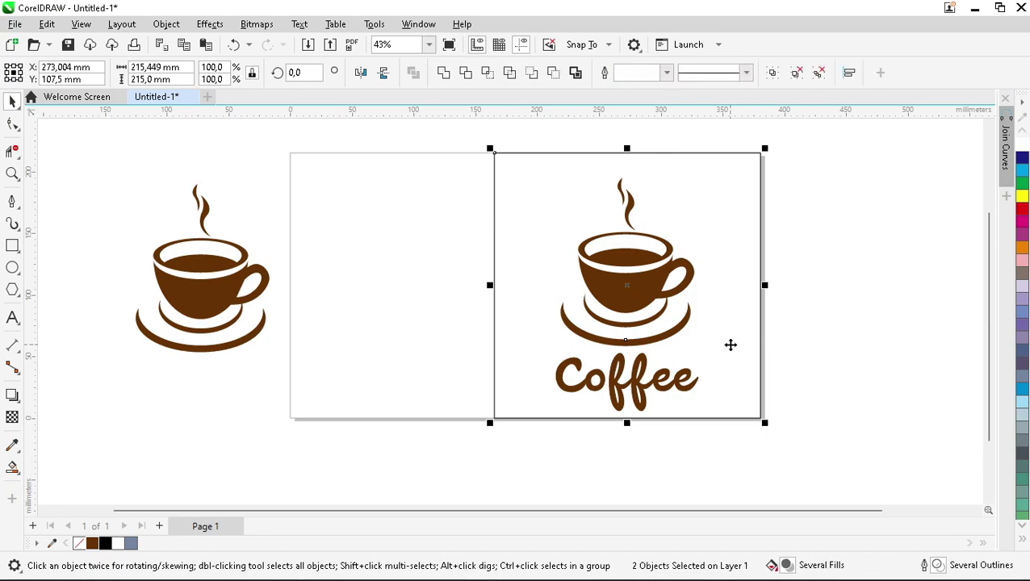
pyautogui.press('c')
pyautogui.click(781, 334)
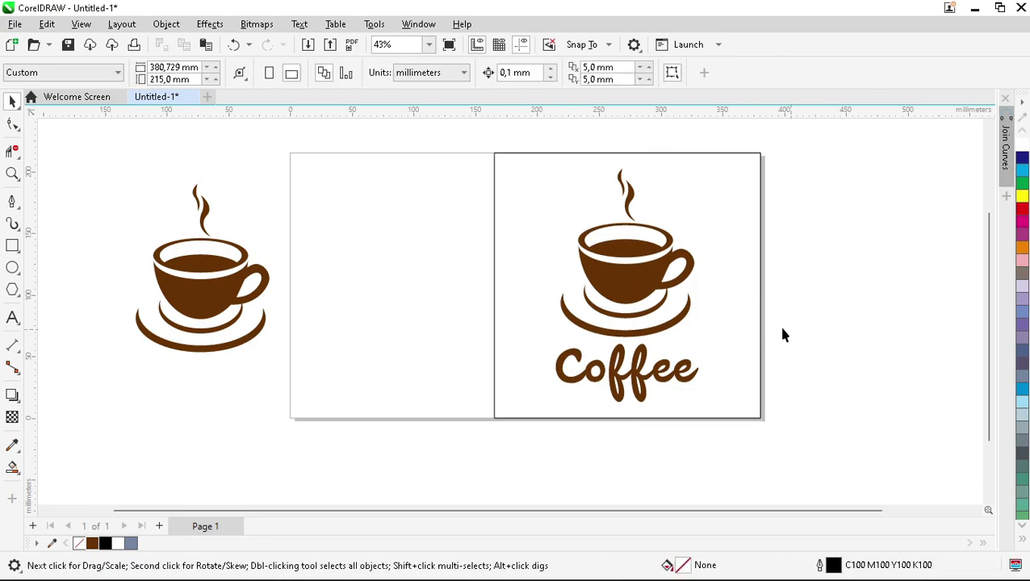
# Scale the grouped cup and text down slightly inside the square frame.
pyautogui.click(636, 277)
pyautogui.moveTo(704, 162); pyautogui.dragTo(697, 172)
pyautogui.click(772, 192)
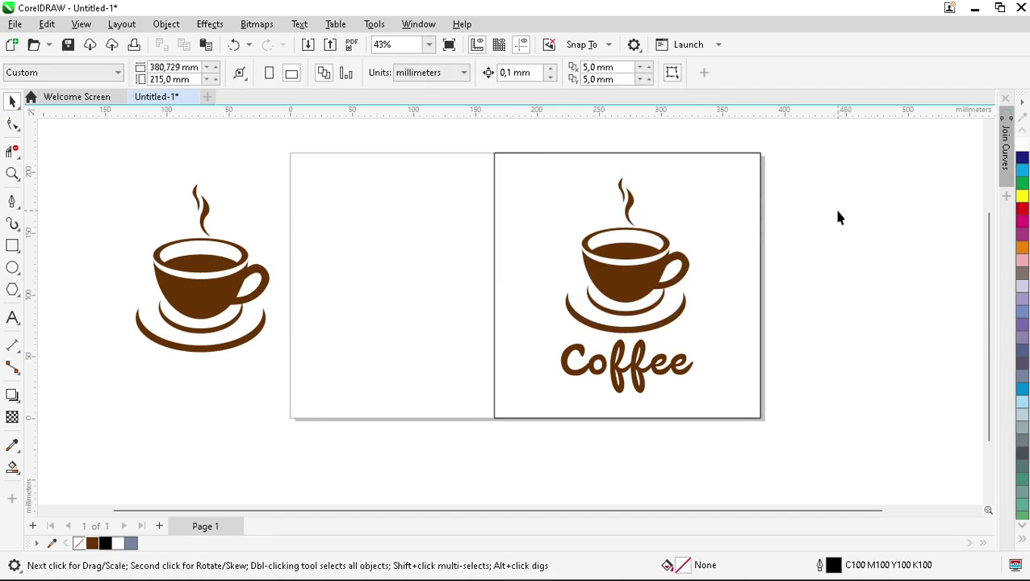
# Add a page-sized white background and a rectangle about 165 mm wide covering the page area left of the square.
pyautogui.doubleClick(13, 248)
pyautogui.press('space')
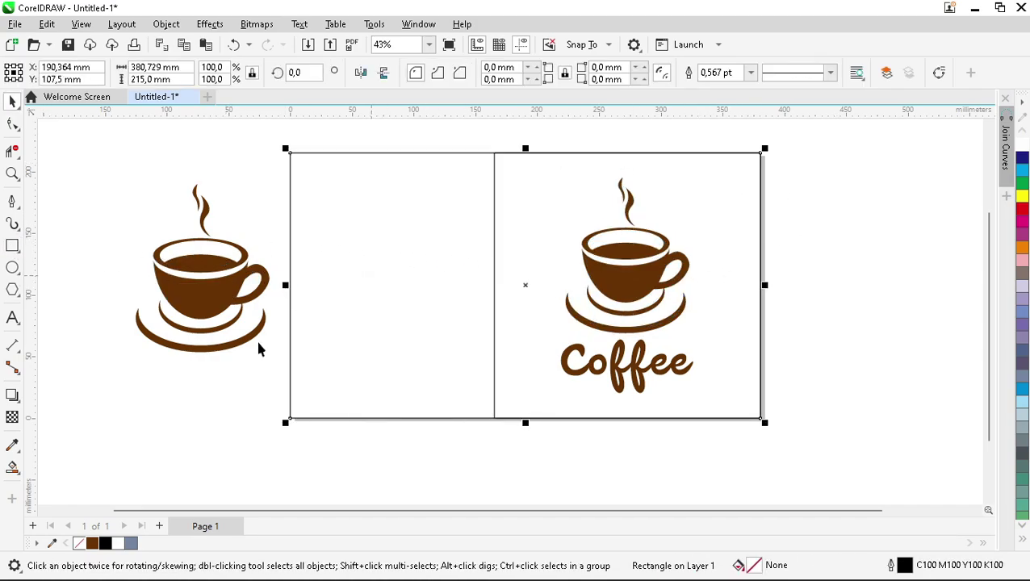
pyautogui.click(117, 544)
pyautogui.moveTo(767, 286); pyautogui.dragTo(290, 278)
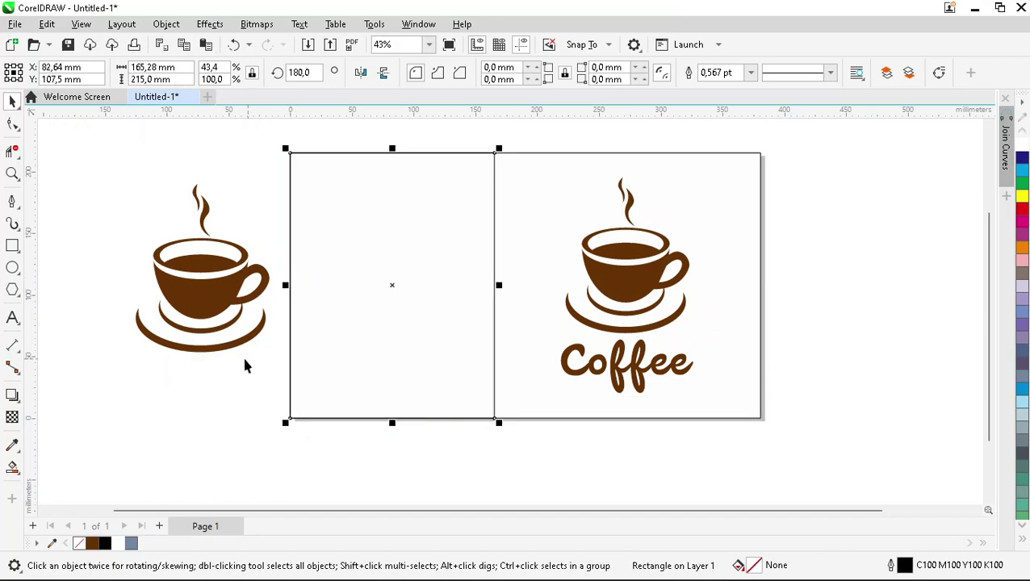
# Centre the copied coffee cup horizontally and vertically in the left rectangle.
pyautogui.click(181, 294)
pyautogui.keyDown('shift'); pyautogui.click(339, 299); pyautogui.keyUp('shift')
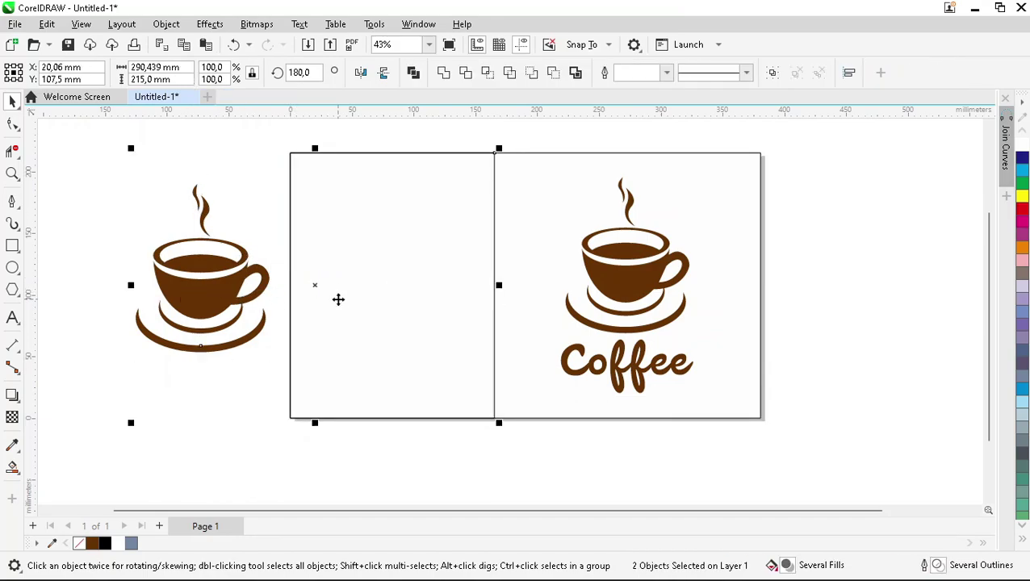
pyautogui.press('e')
pyautogui.press('c')
pyautogui.click(215, 296)
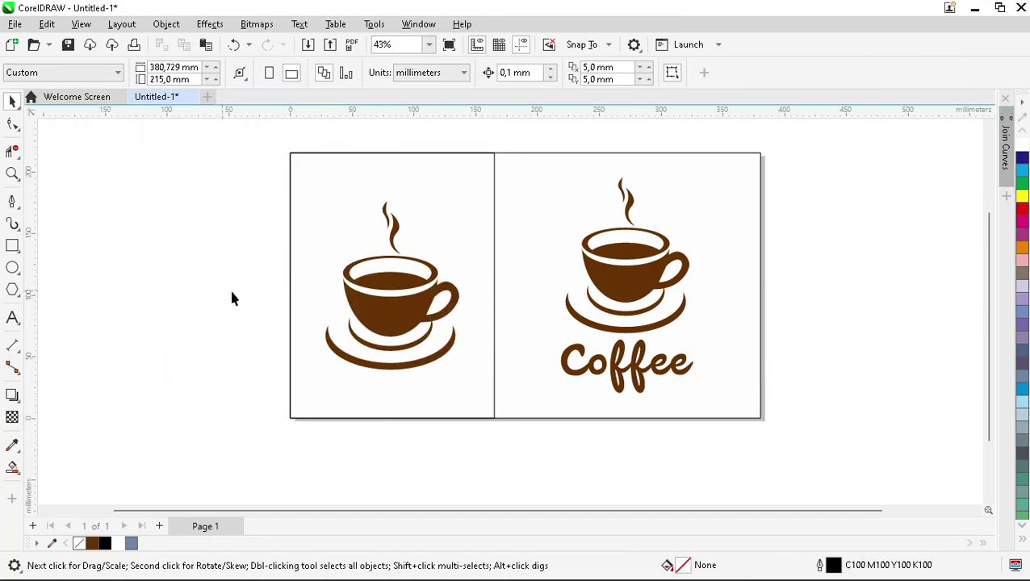
# Fill the left rectangle brown (#673301), and make the cup inside it white and slightly smaller.
pyautogui.click(379, 395)
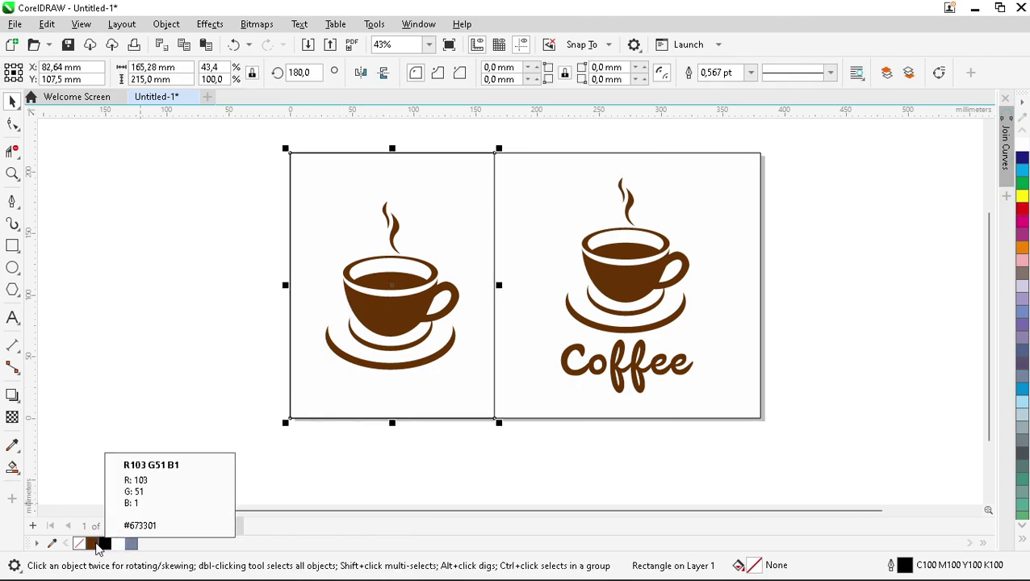
pyautogui.click(92, 544)
pyautogui.keyDown('alt'); pyautogui.click(372, 328); pyautogui.keyUp('alt')
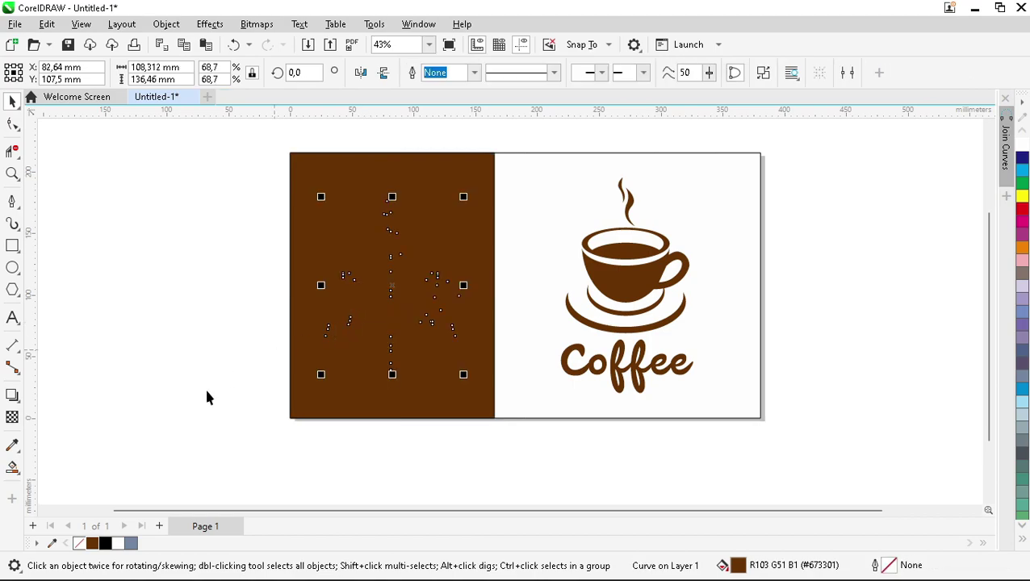
pyautogui.click(119, 544)
pyautogui.moveTo(463, 196); pyautogui.dragTo(449, 210)
pyautogui.click(187, 256)
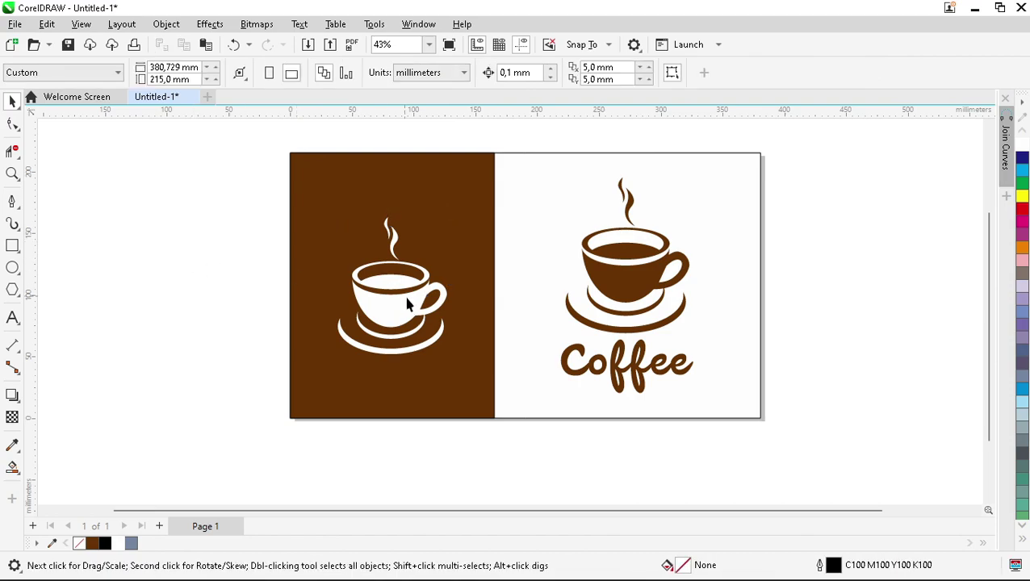
# Remove the outline from the brown left rectangle by setting its outline width to None.
pyautogui.click(442, 388)
pyautogui.click(751, 73)
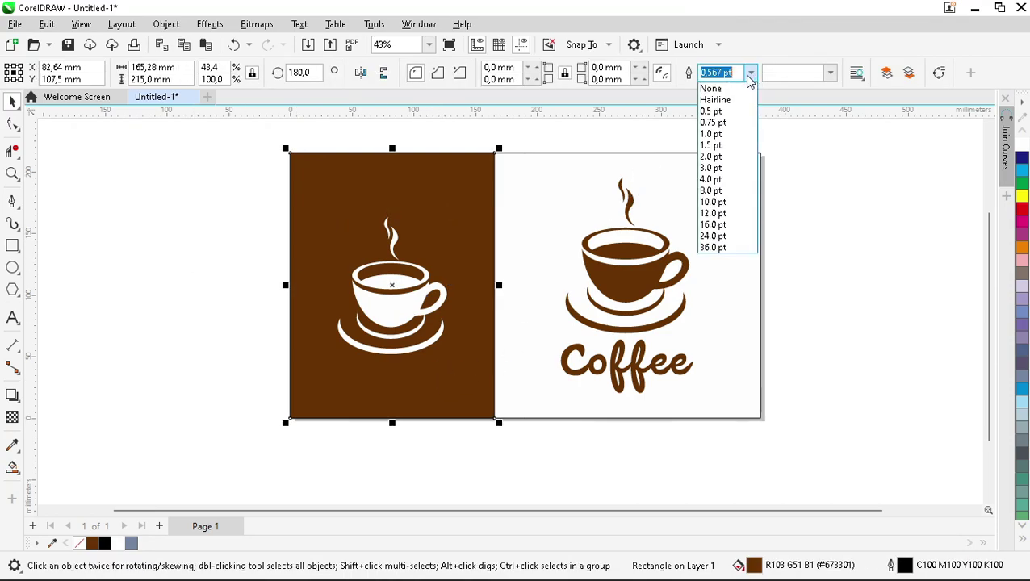
pyautogui.click(732, 88)
pyautogui.scroll(1, 828, 170)
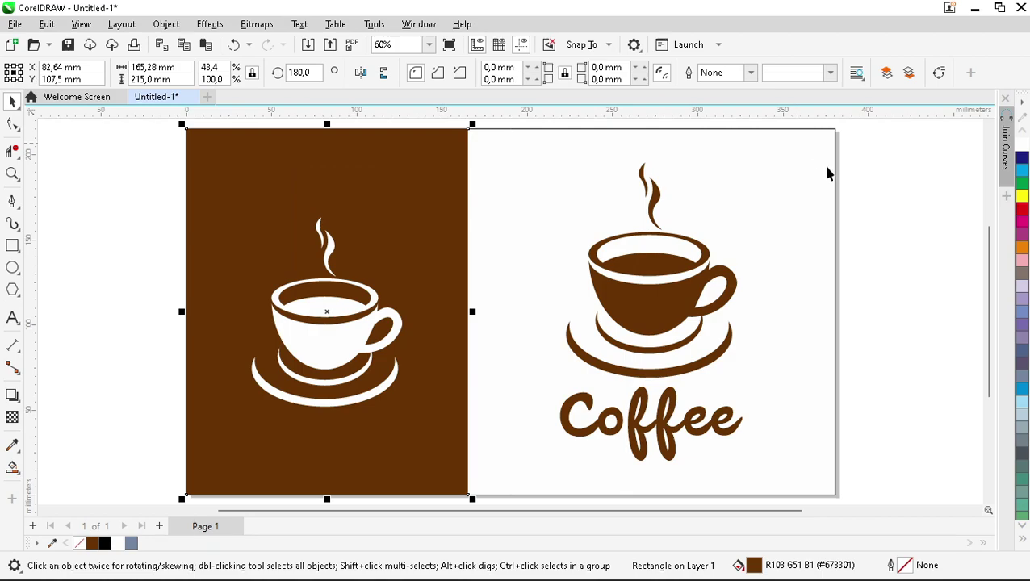
# Apply a drop shadow with the Small Glow preset to the brown left rectangle.
pyautogui.click(892, 258)
pyautogui.click(368, 206)
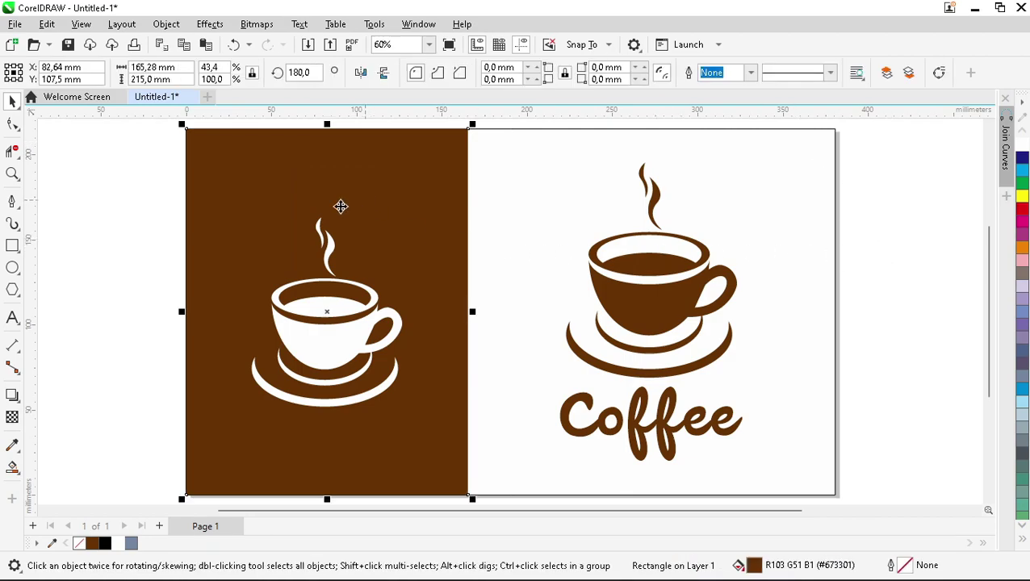
pyautogui.click(13, 396)
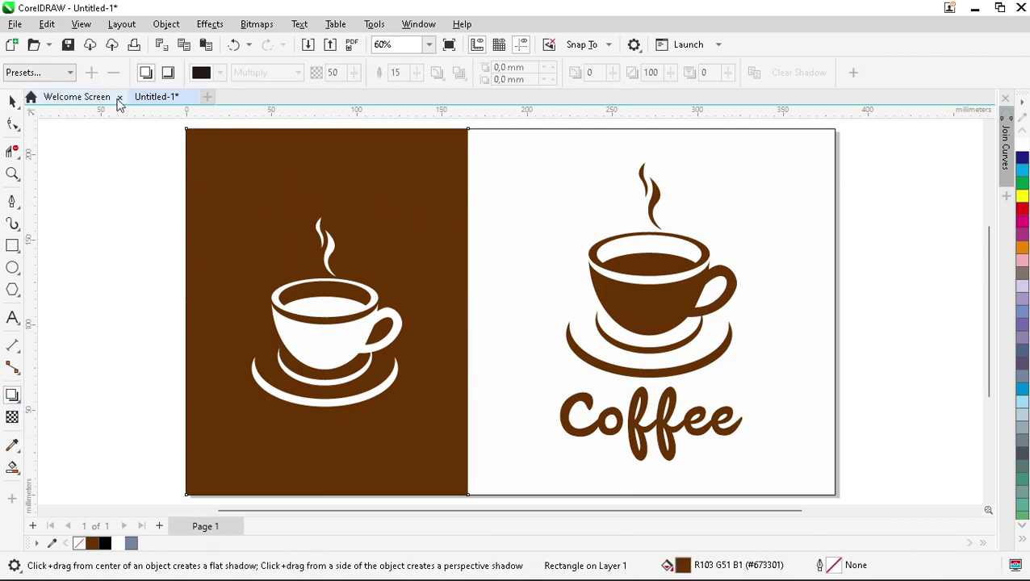
pyautogui.click(58, 72)
pyautogui.click(34, 200)
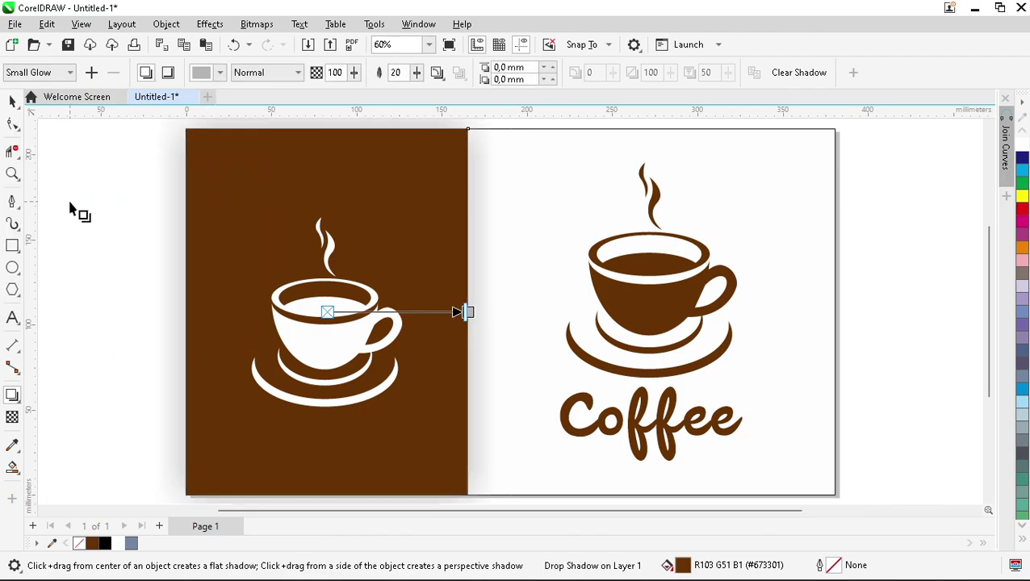
# Set the brown rectangle's shadow color to black and its feathering to 10.
pyautogui.click(220, 73)
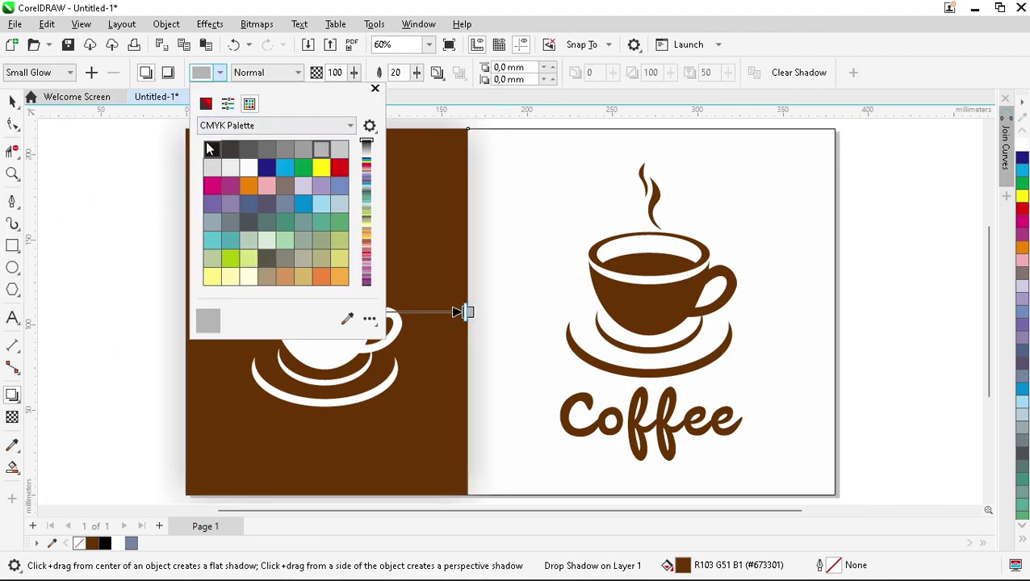
pyautogui.click(211, 150)
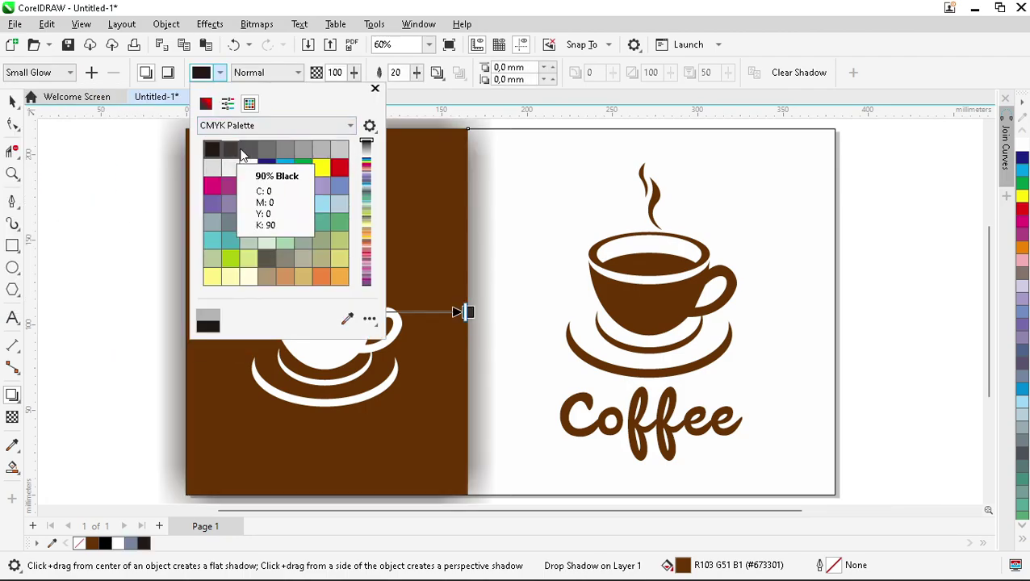
pyautogui.click(408, 73)
pyautogui.moveTo(406, 72); pyautogui.dragTo(368, 71)
pyautogui.write('10')
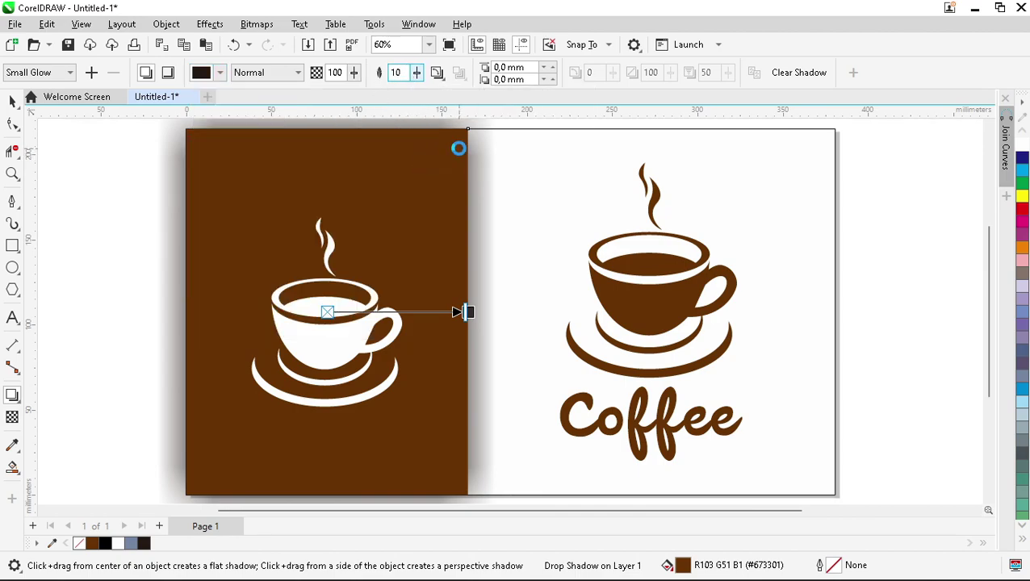
pyautogui.press('Return')
# PowerClip the brown rectangle and its shadow inside the page-sized white background rectangle.
pyautogui.press('space')
pyautogui.rightClick(418, 197)
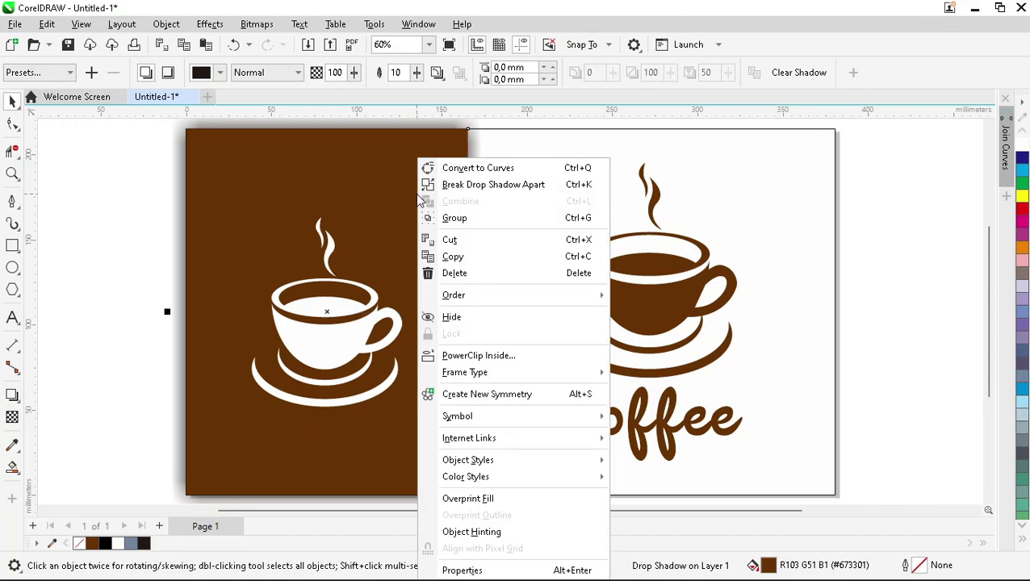
pyautogui.click(459, 356)
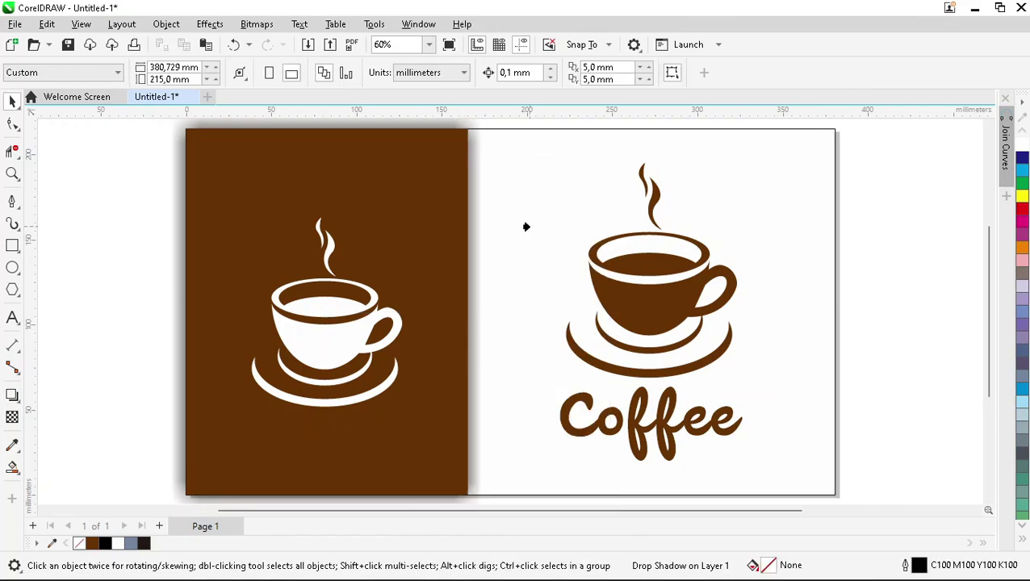
pyautogui.click(528, 226)
pyautogui.click(925, 251)
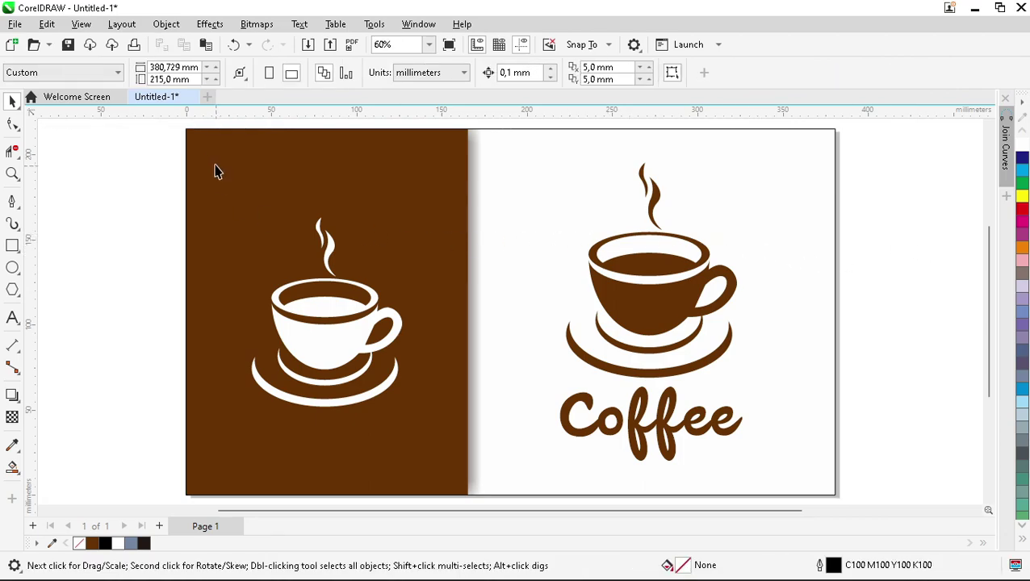
pyautogui.press('z')
pyautogui.moveTo(192, 135); pyautogui.dragTo(828, 490)
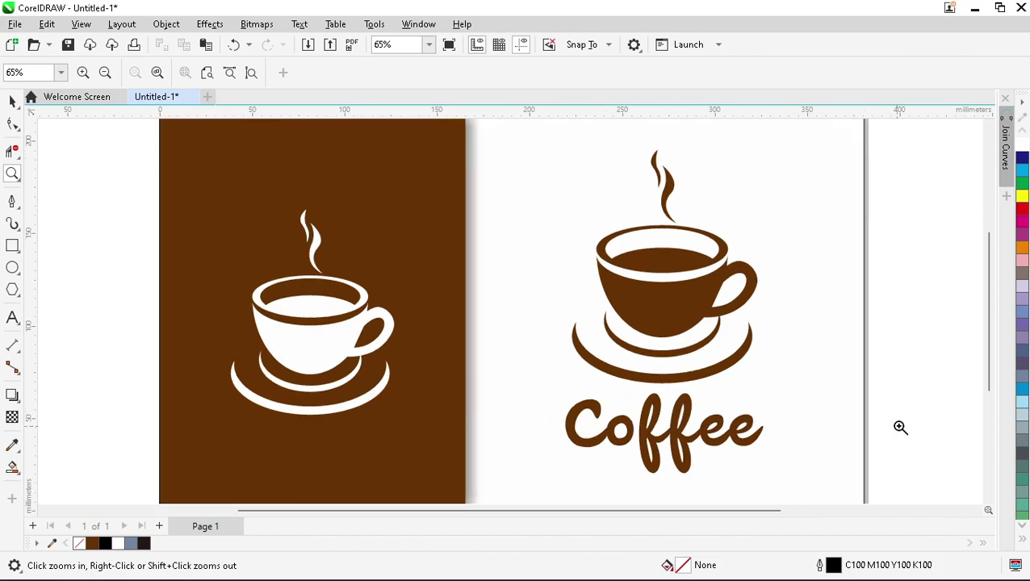
pyautogui.press('space')
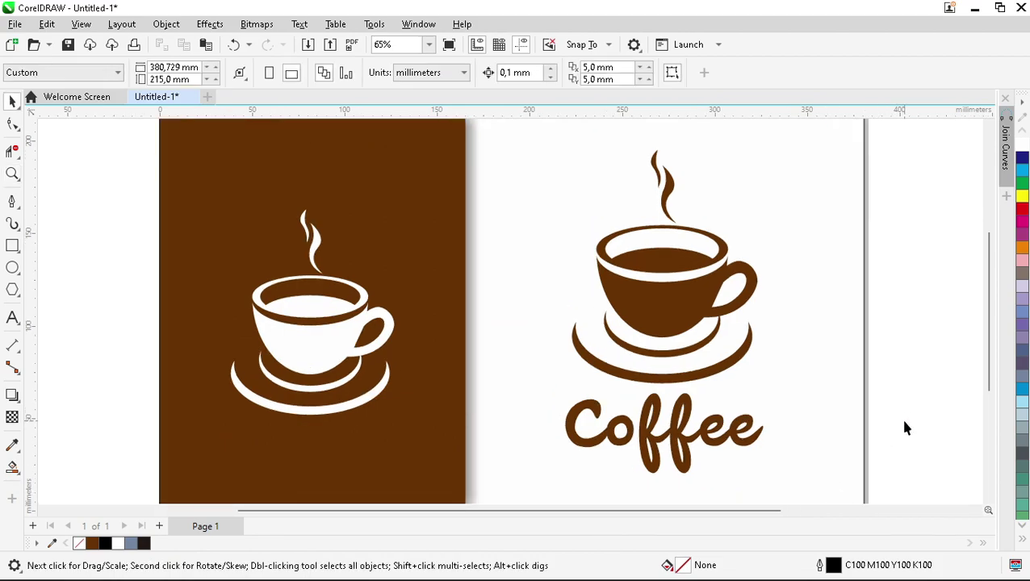